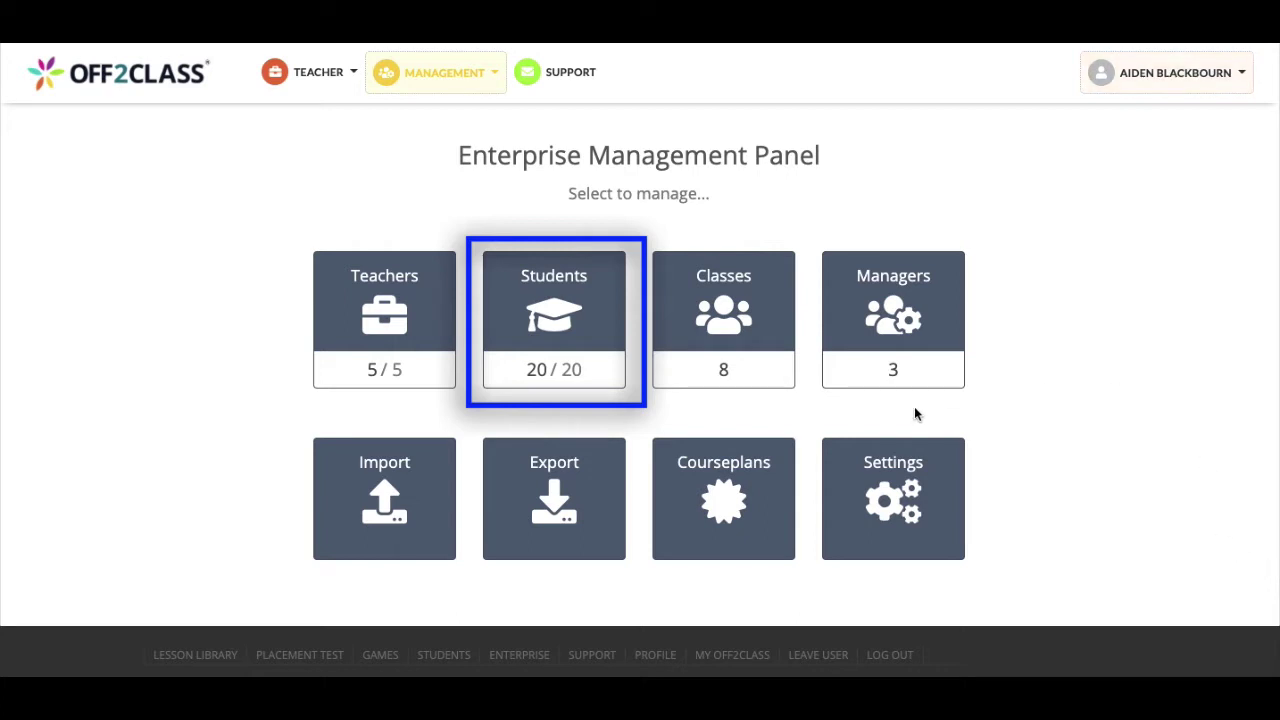
# Open the enterprise students list and review the teachers and classes assigned to each student
pyautogui.click(555, 340)
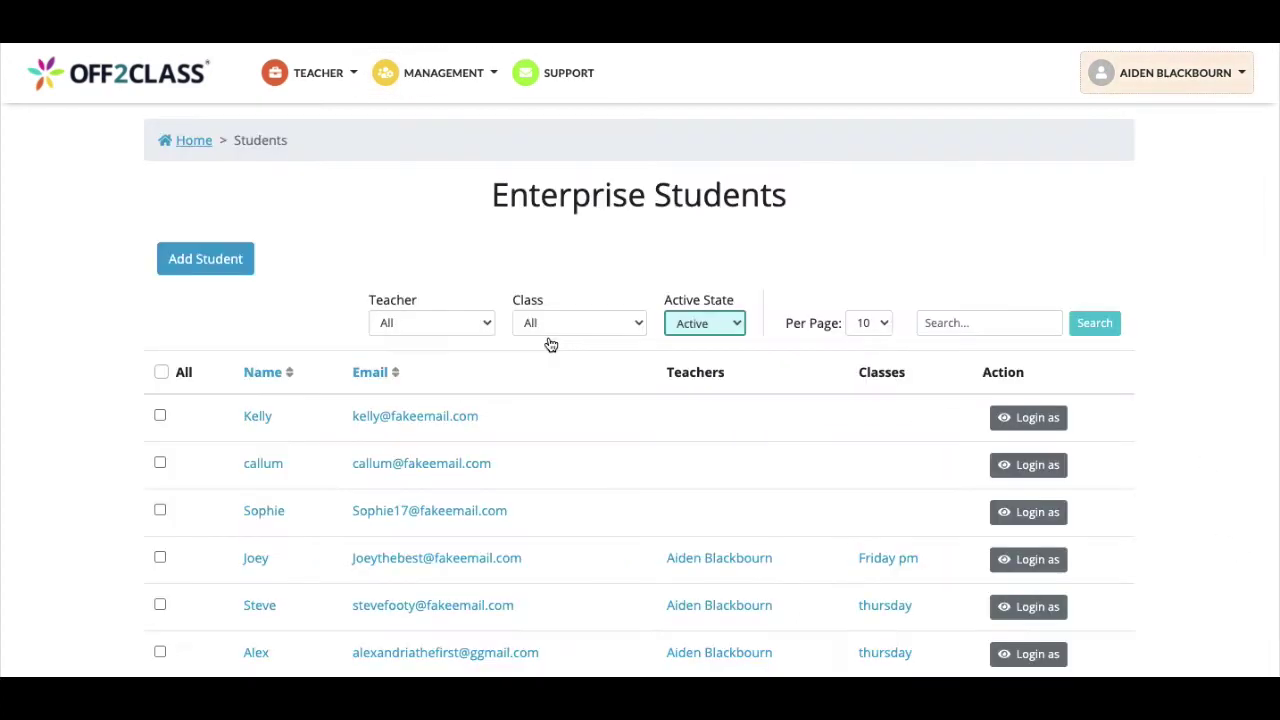
pyautogui.scroll(-3, 755, 388)
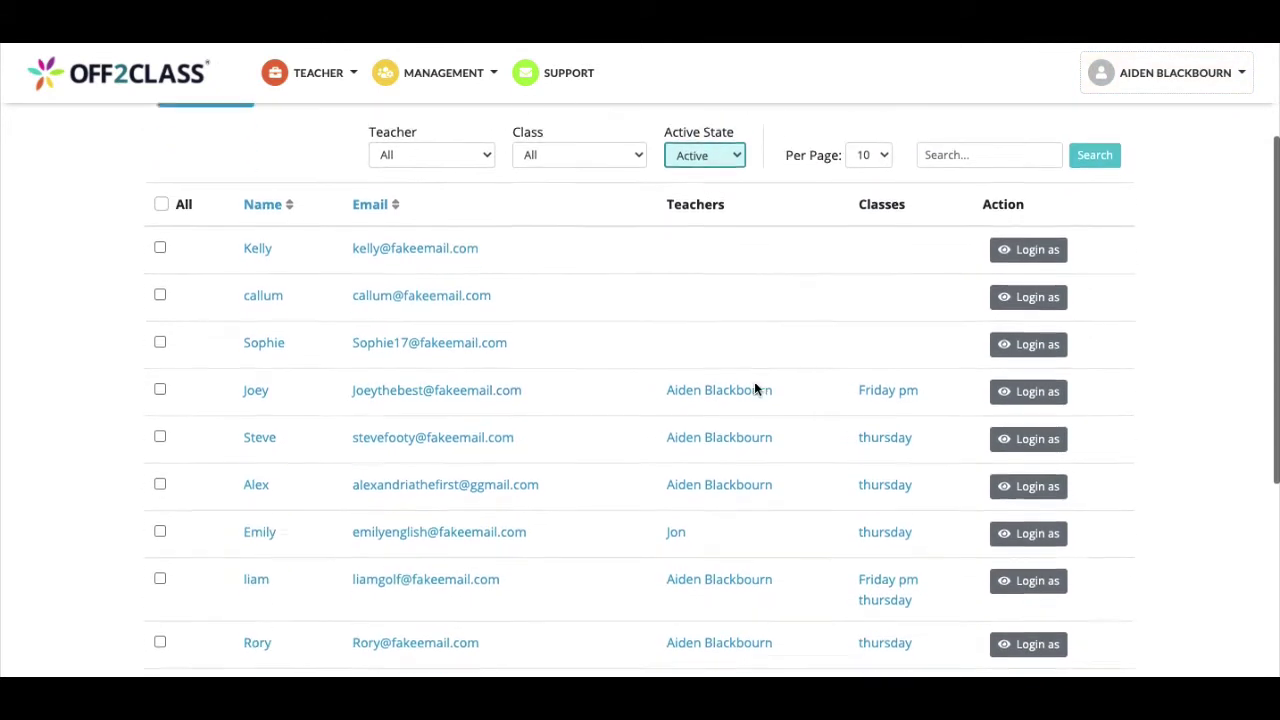
pyautogui.scroll(-1, 755, 388)
pyautogui.scroll(3, 755, 388)
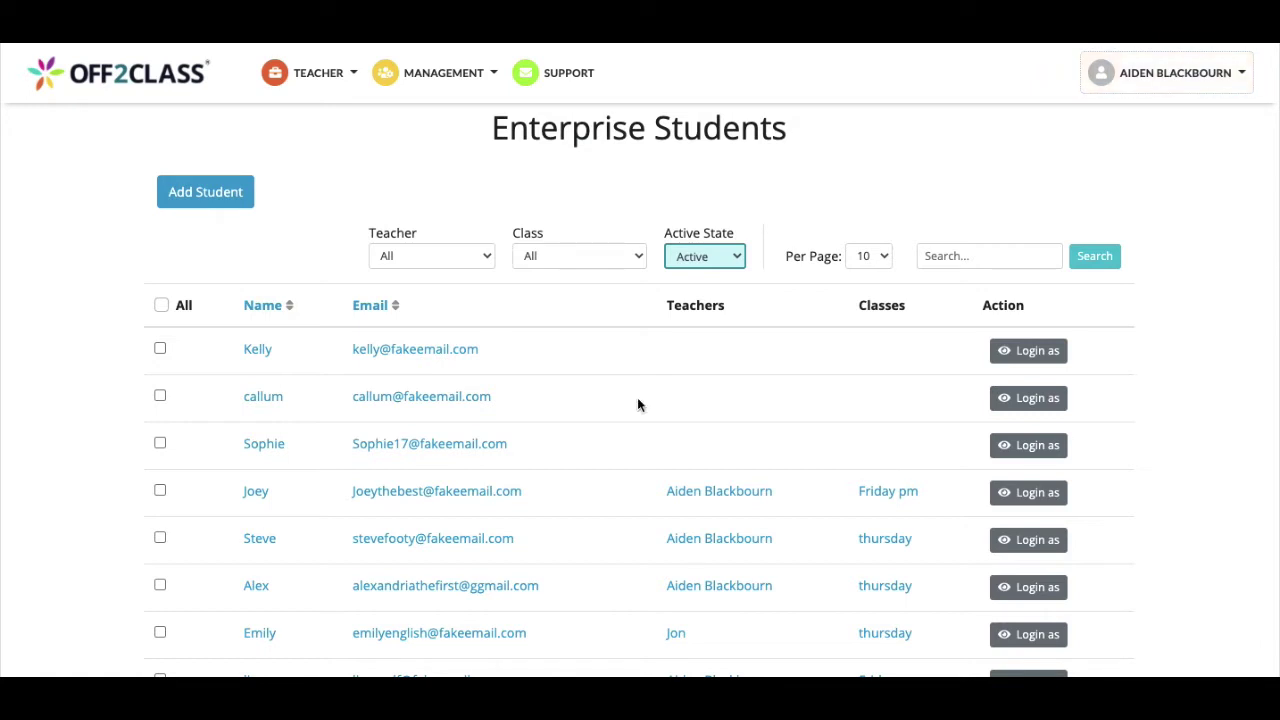
# Select the first three students, who have no teacher, and submit the Add teacher bulk action for them
pyautogui.click(159, 349)
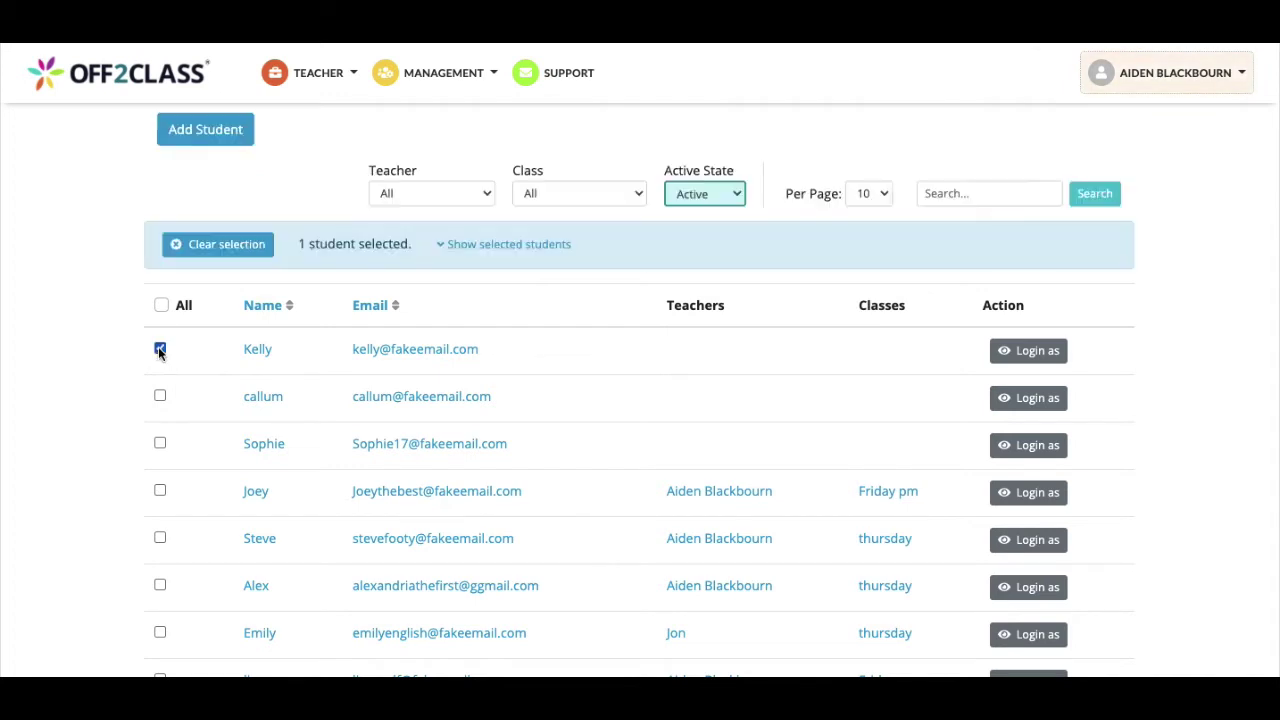
pyautogui.click(160, 397)
pyautogui.click(160, 444)
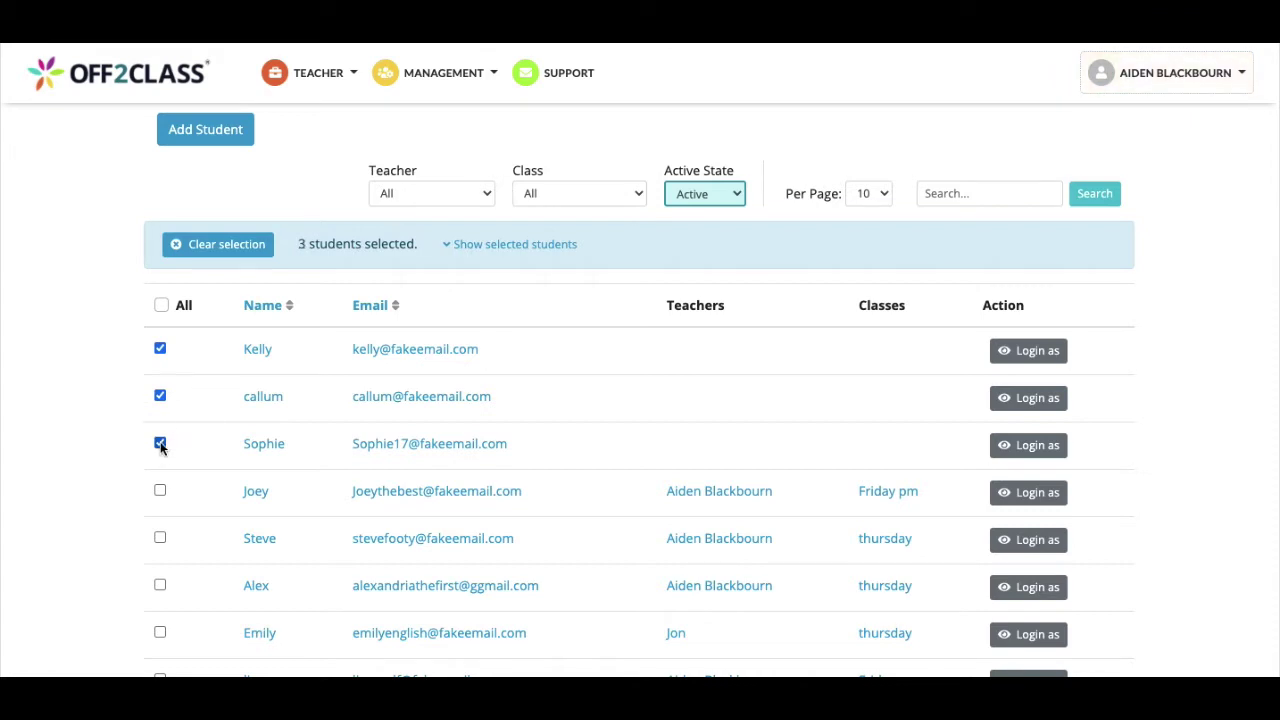
pyautogui.scroll(-3, 643, 430)
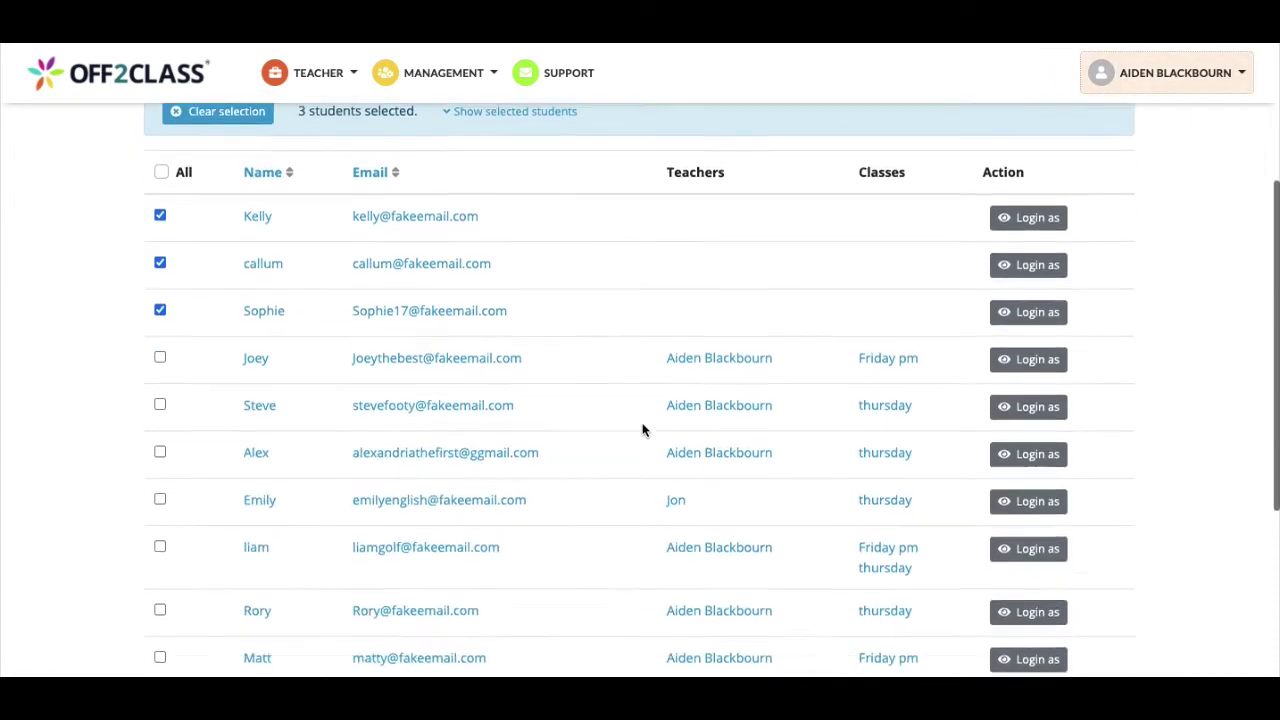
pyautogui.scroll(-5, 643, 430)
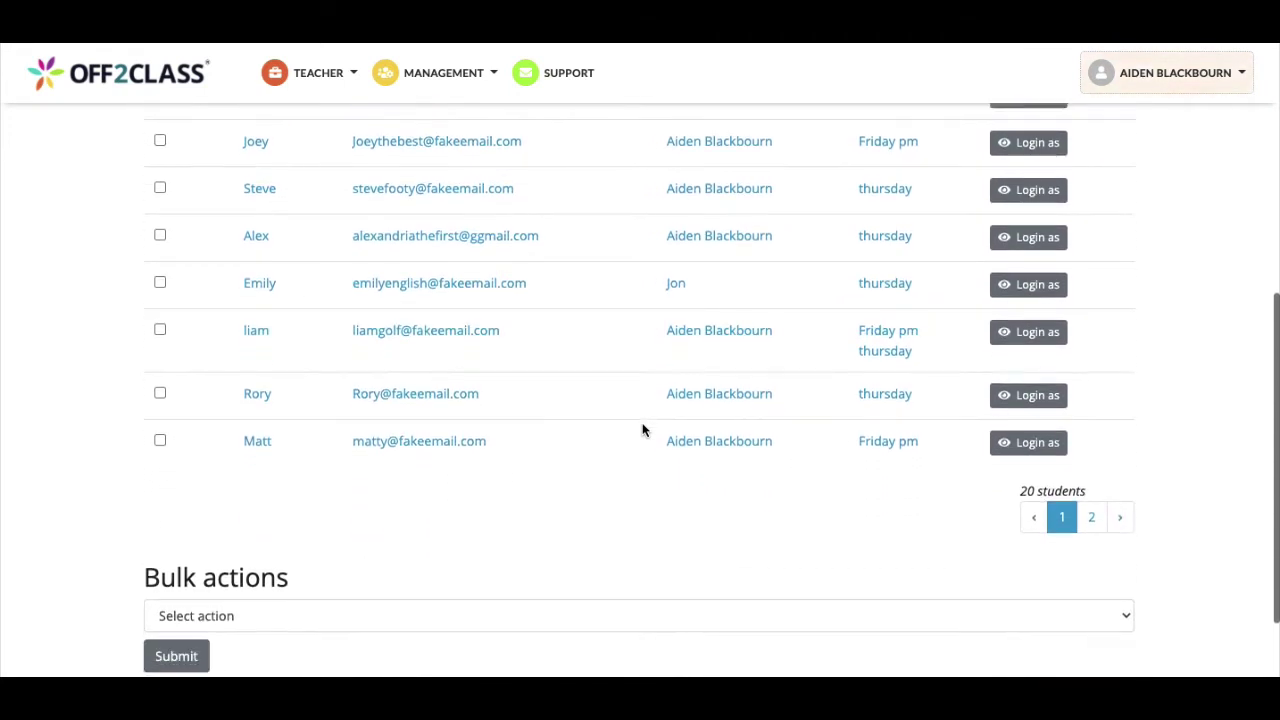
pyautogui.scroll(-2, 643, 430)
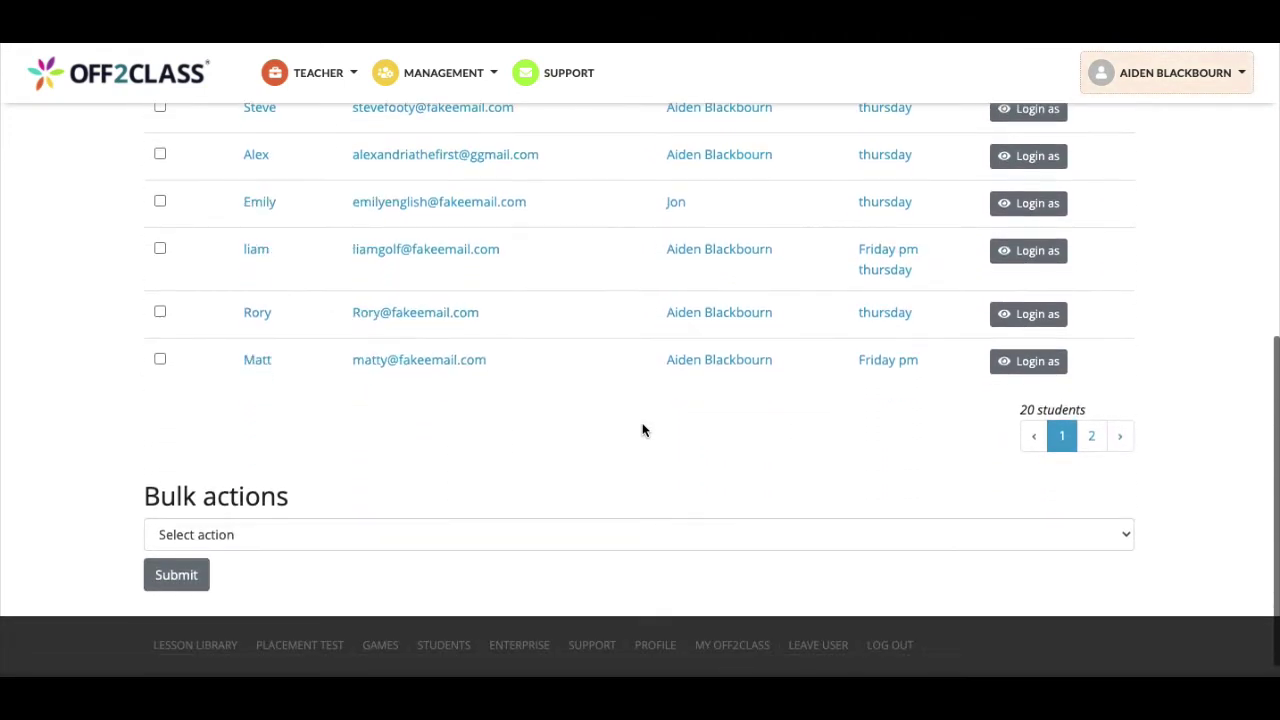
pyautogui.click(610, 541)
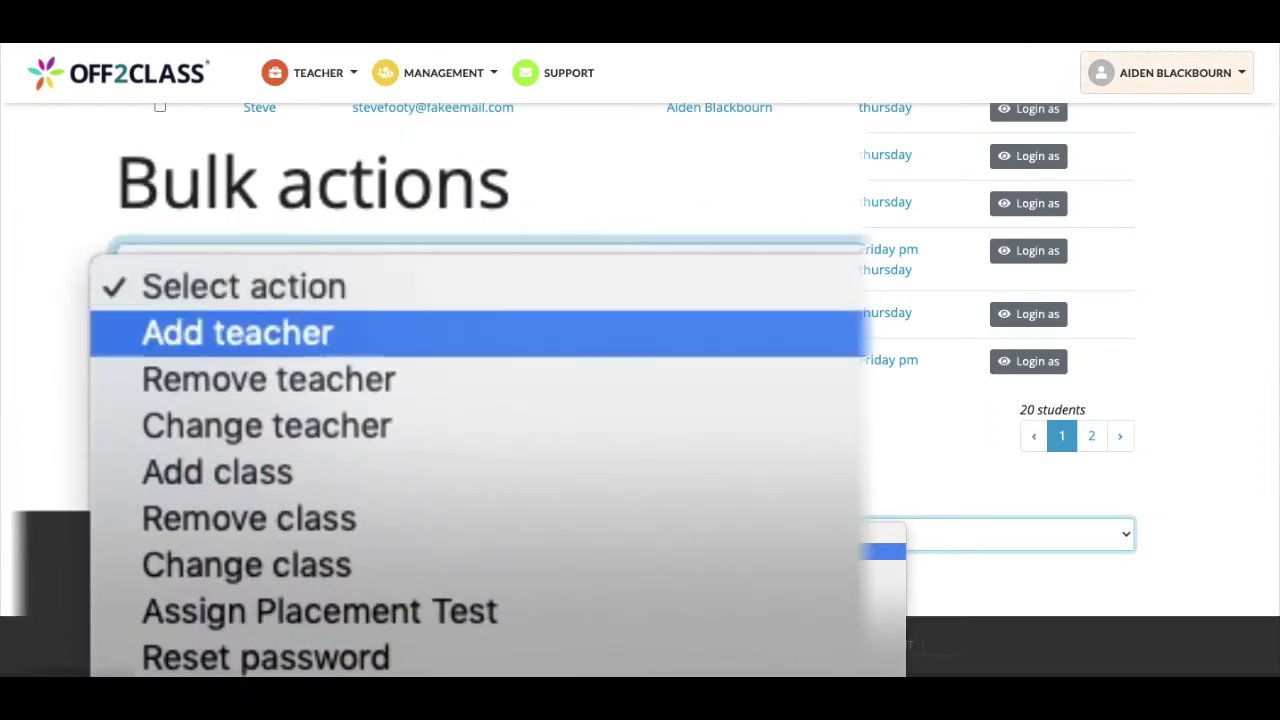
pyautogui.click(620, 552)
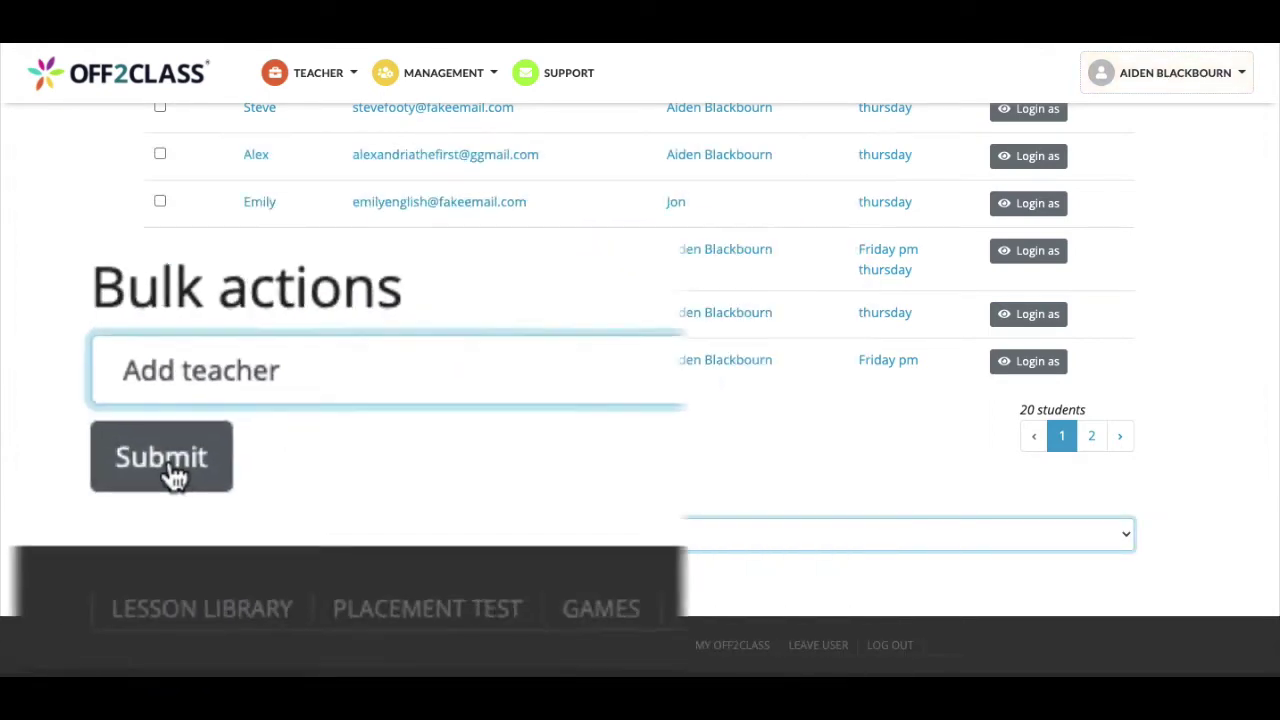
pyautogui.click(180, 583)
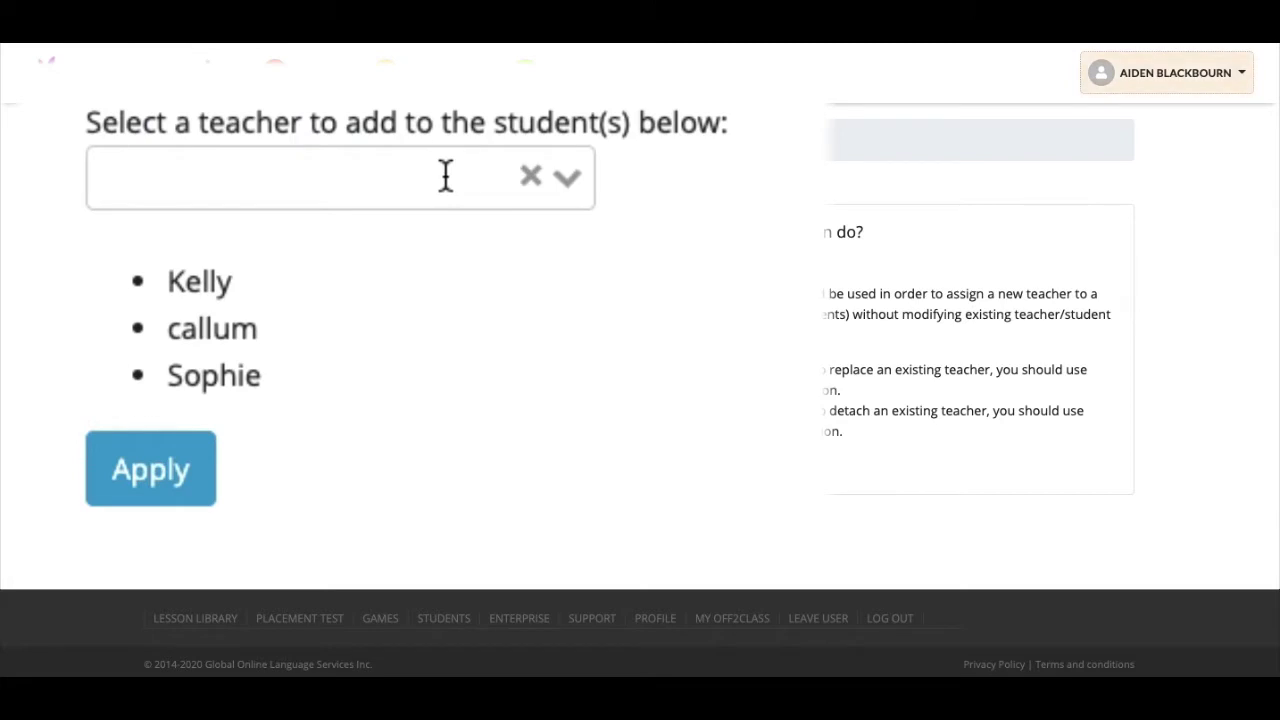
# Assign the second available teacher to the three students, apply it, and clear the student selection
pyautogui.click(446, 176)
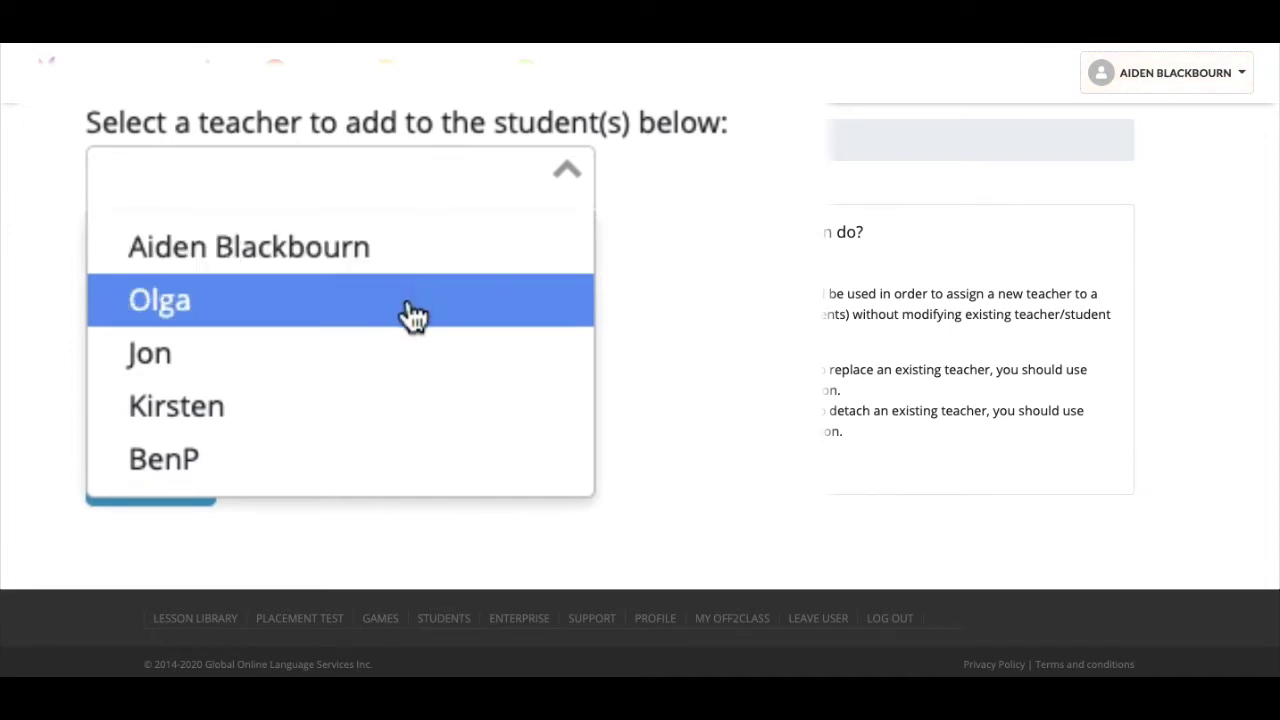
pyautogui.click(413, 315)
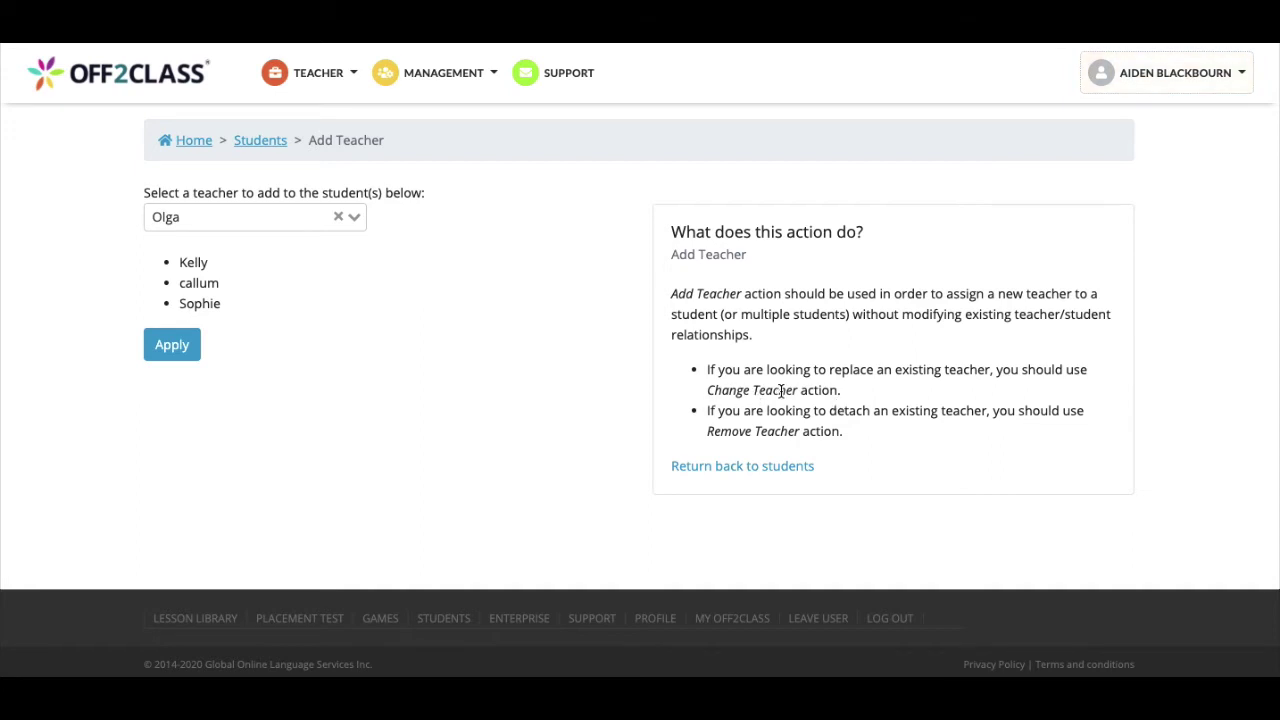
pyautogui.click(176, 350)
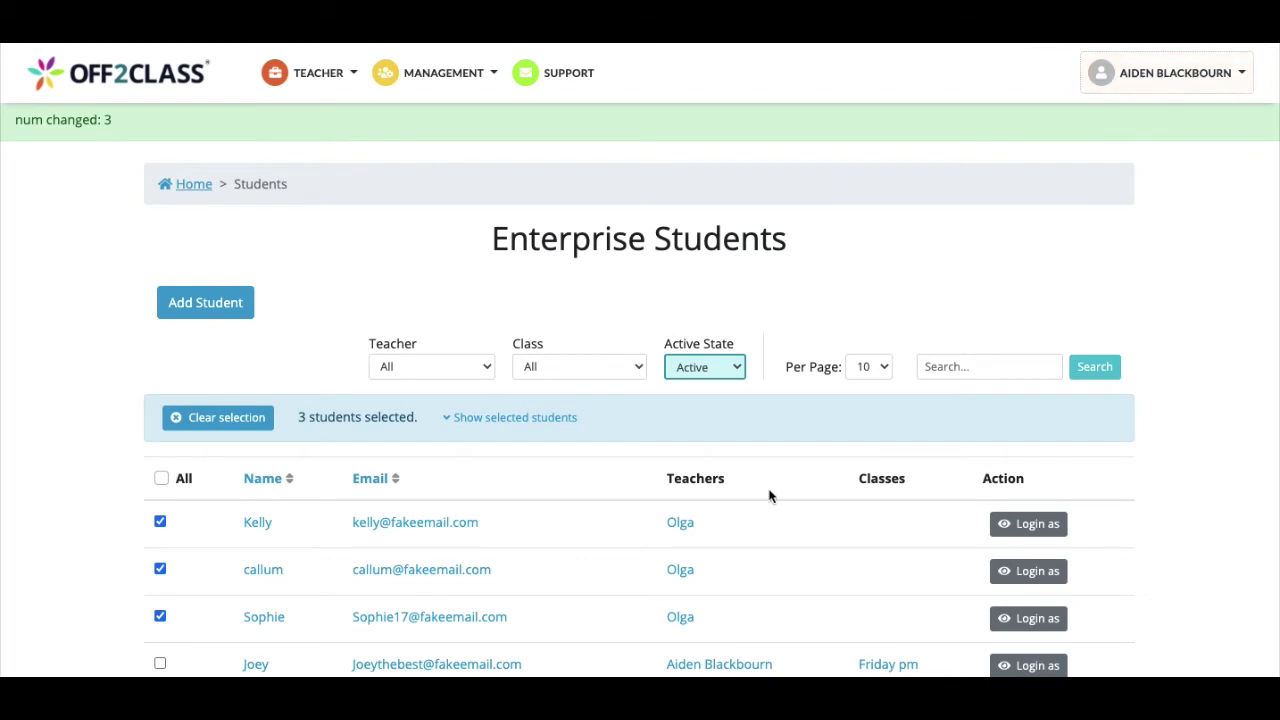
pyautogui.scroll(-1, 824, 486)
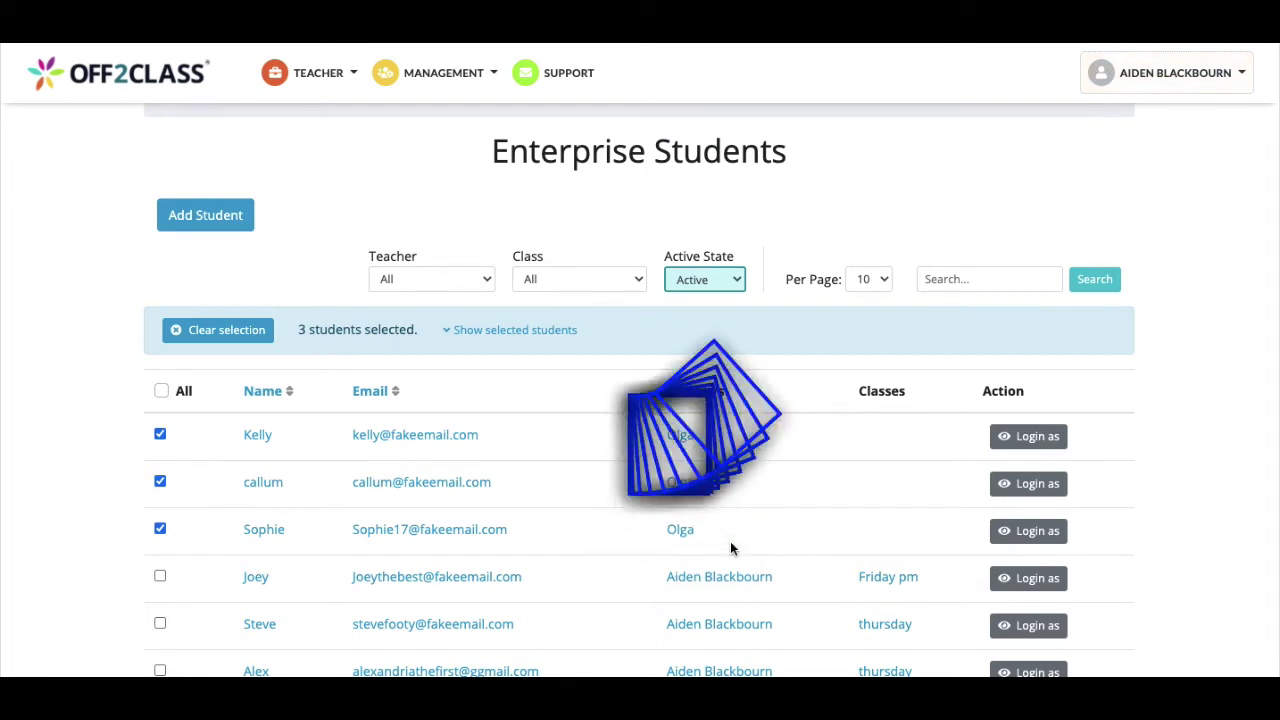
pyautogui.click(242, 334)
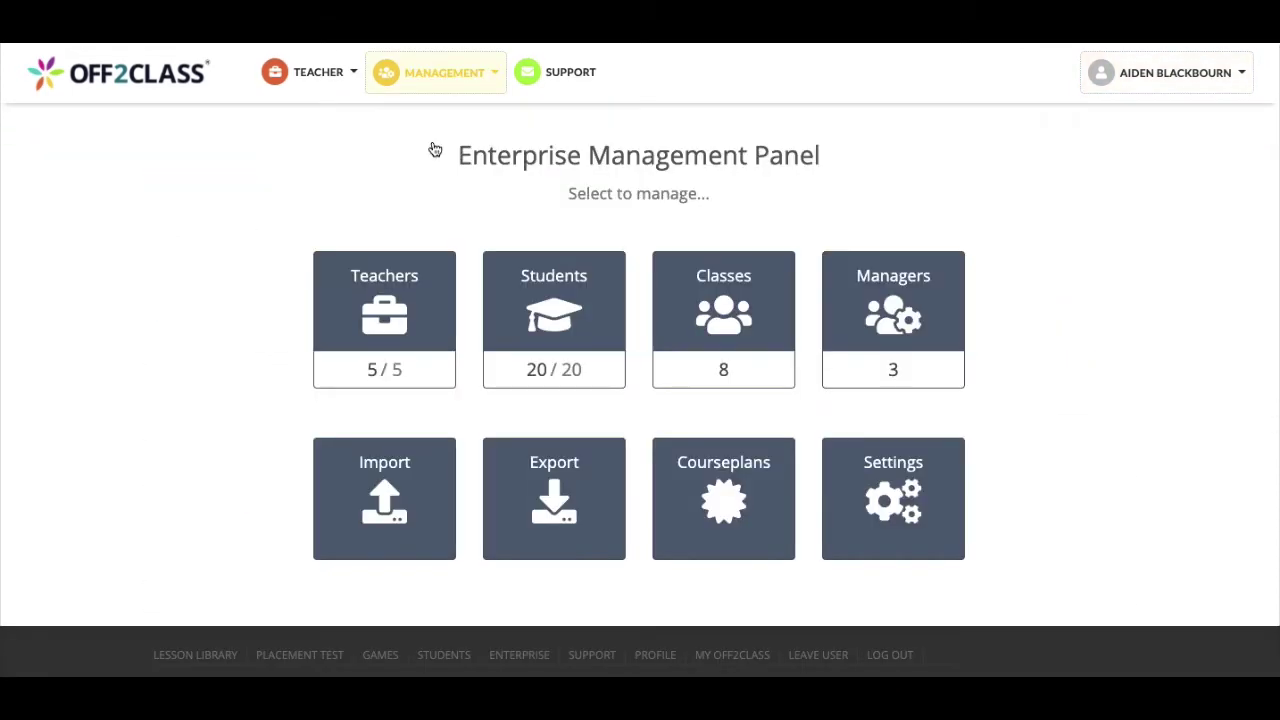
# Open the enterprise classes list and review the existing classes with their teachers and student numbers
pyautogui.click(731, 322)
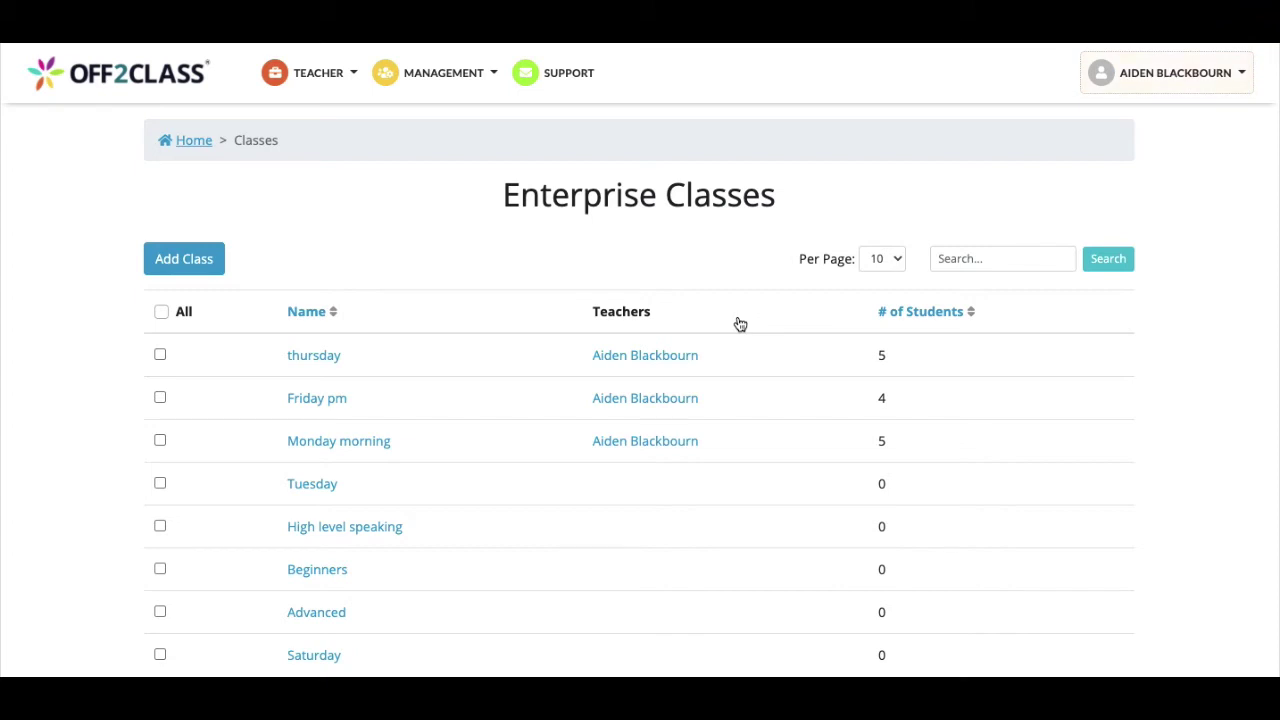
pyautogui.scroll(-1, 717, 400)
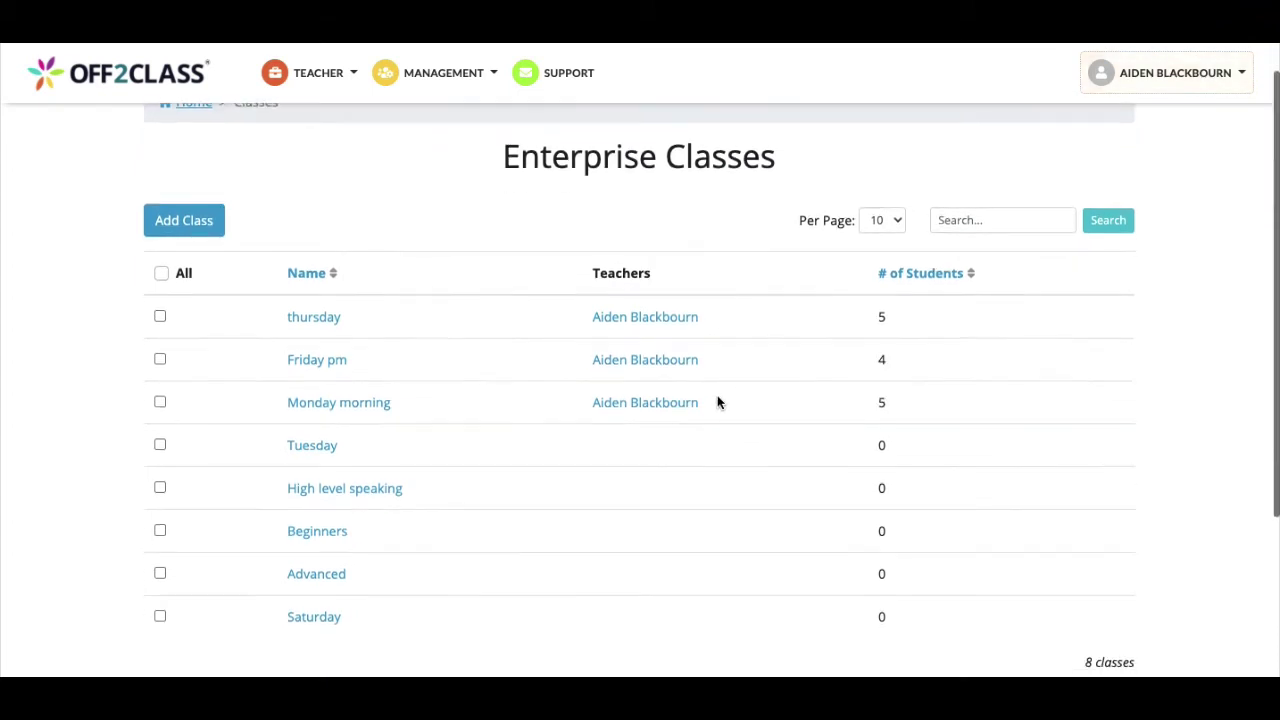
pyautogui.scroll(1, 717, 400)
pyautogui.scroll(-3, 717, 402)
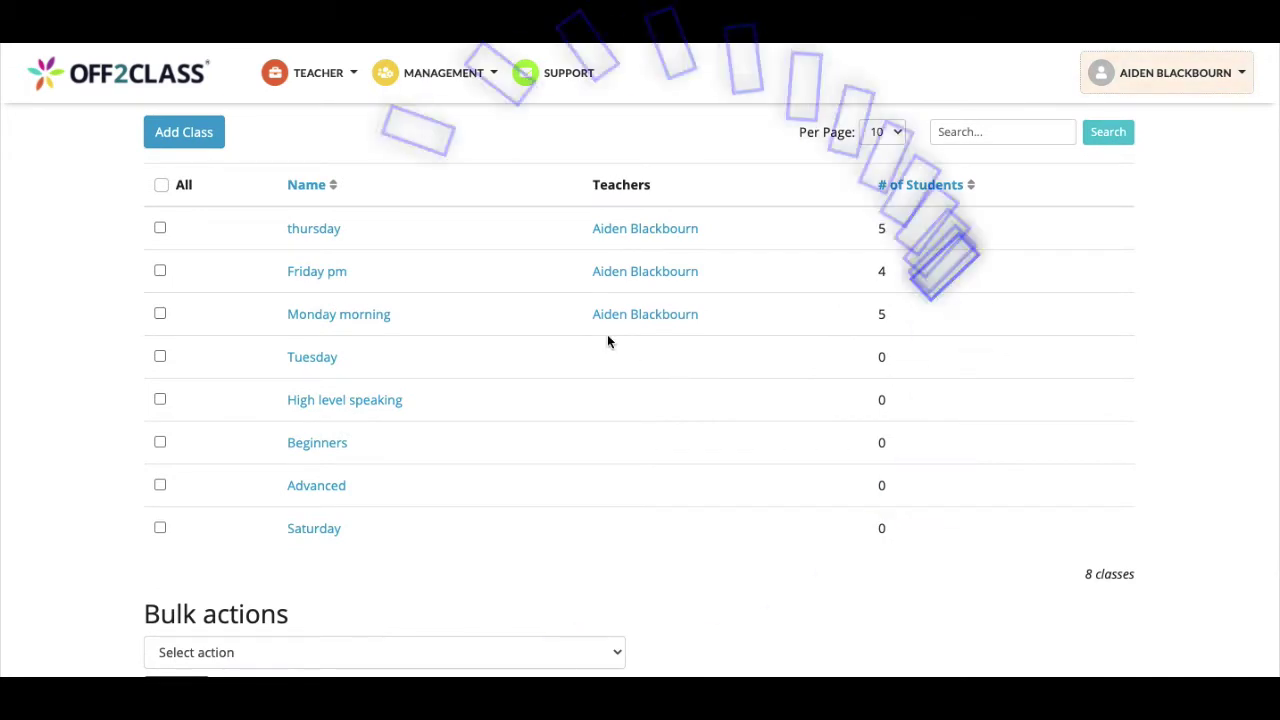
# Create a class named Sunday, leaving it non-editable
pyautogui.click(193, 141)
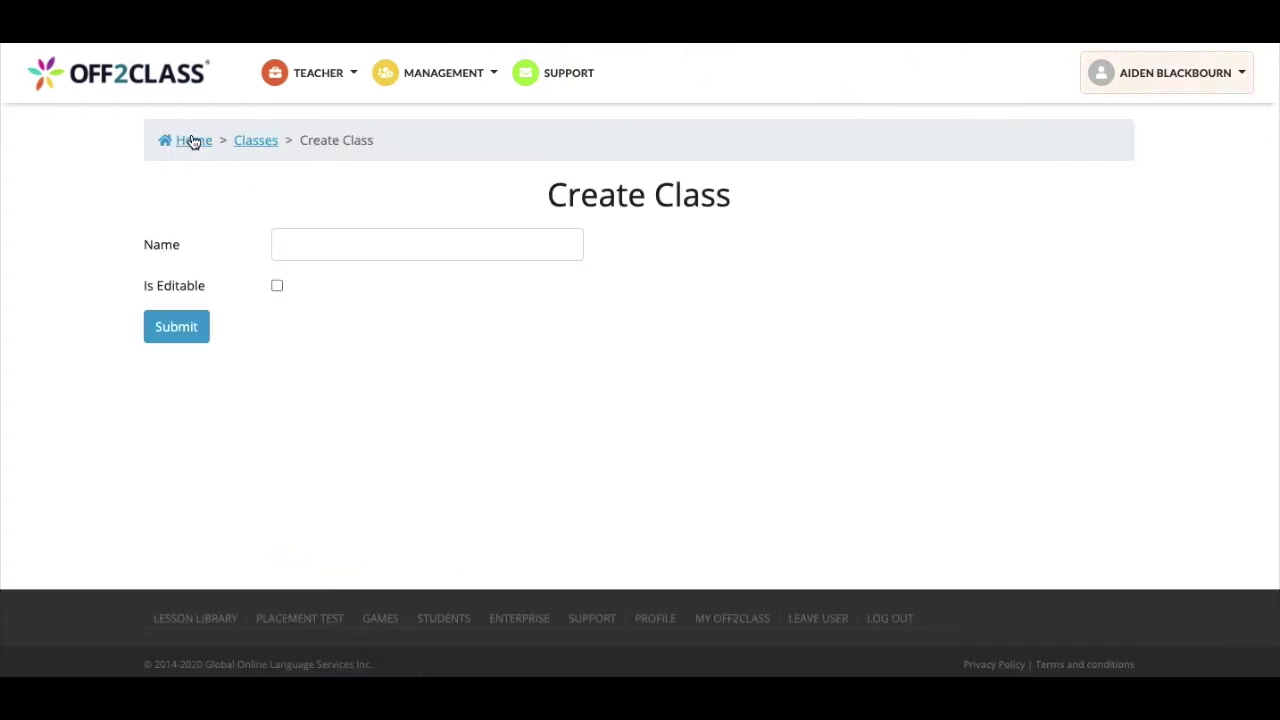
pyautogui.click(306, 242)
pyautogui.write('Sunday')
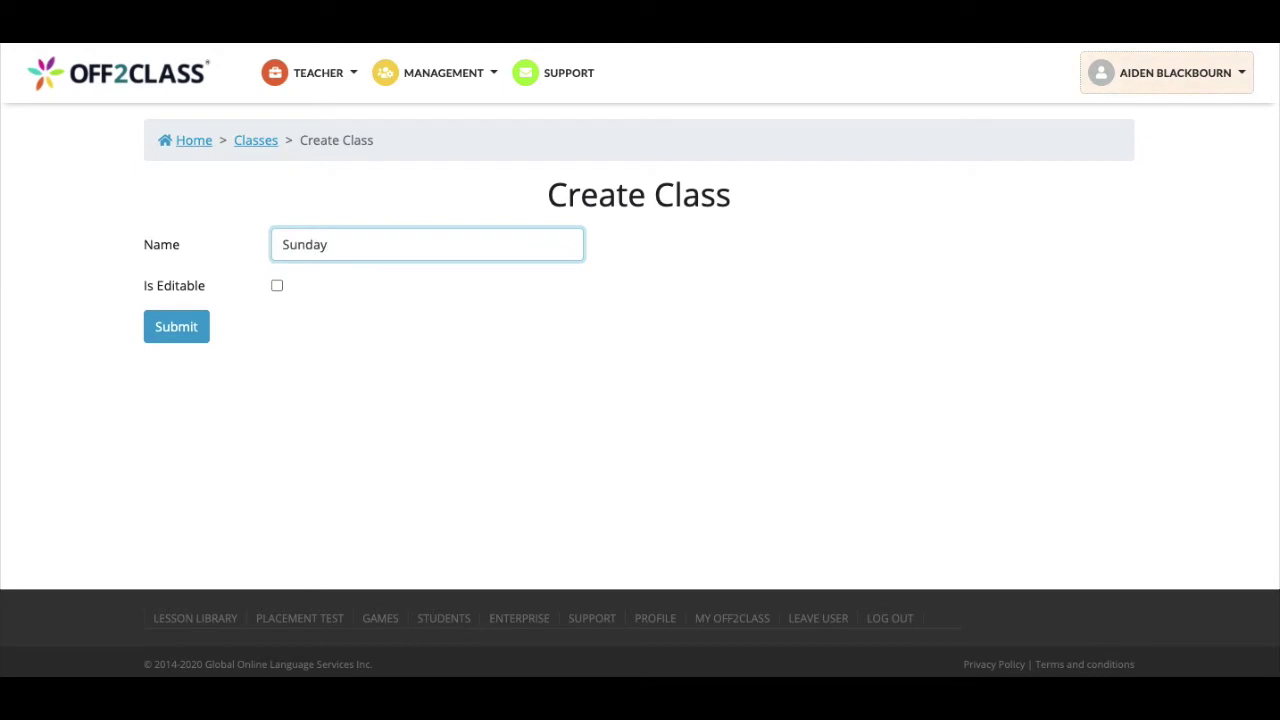
pyautogui.click(169, 339)
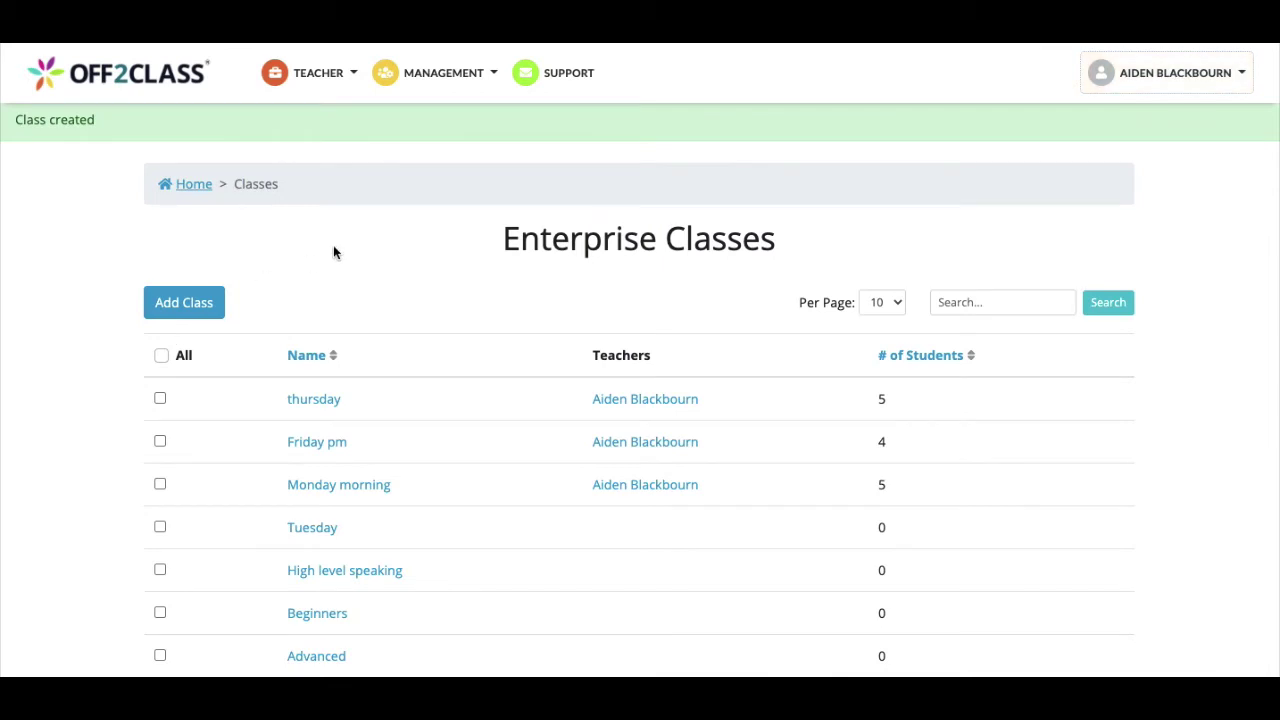
# Return to the enterprise students list and check which students have no class assigned
pyautogui.click(440, 72)
pyautogui.click(433, 148)
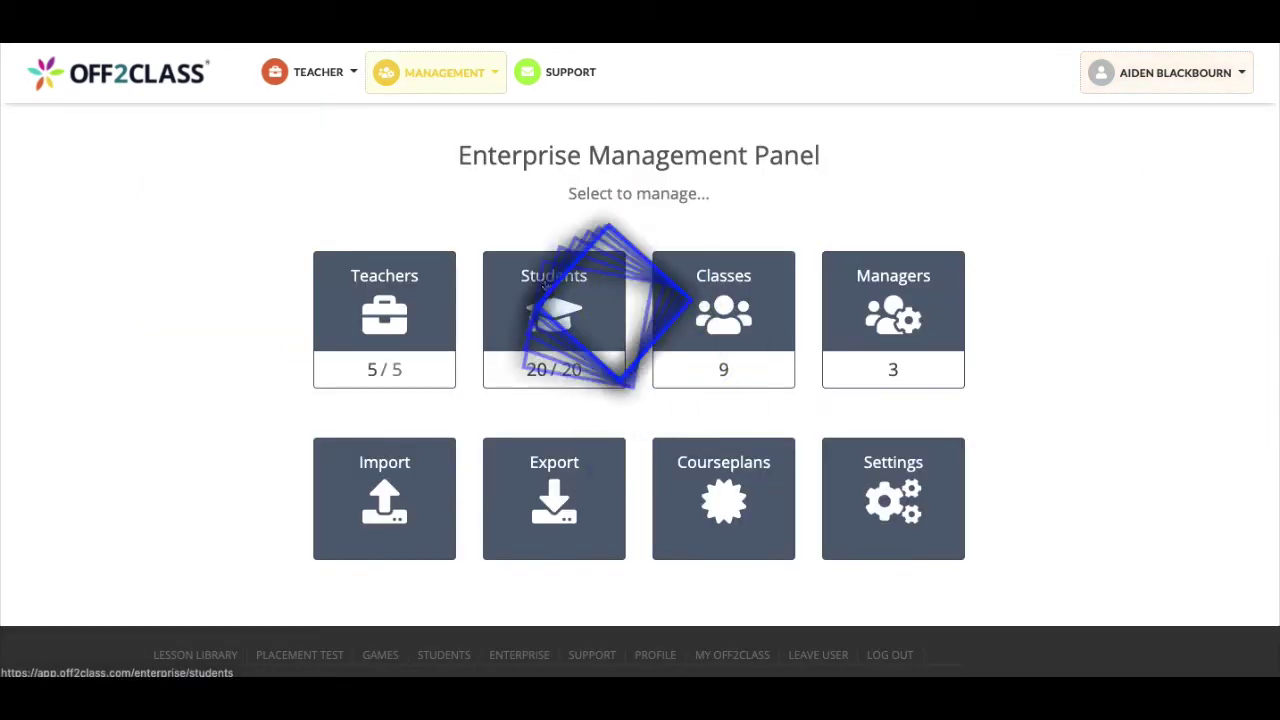
pyautogui.click(565, 329)
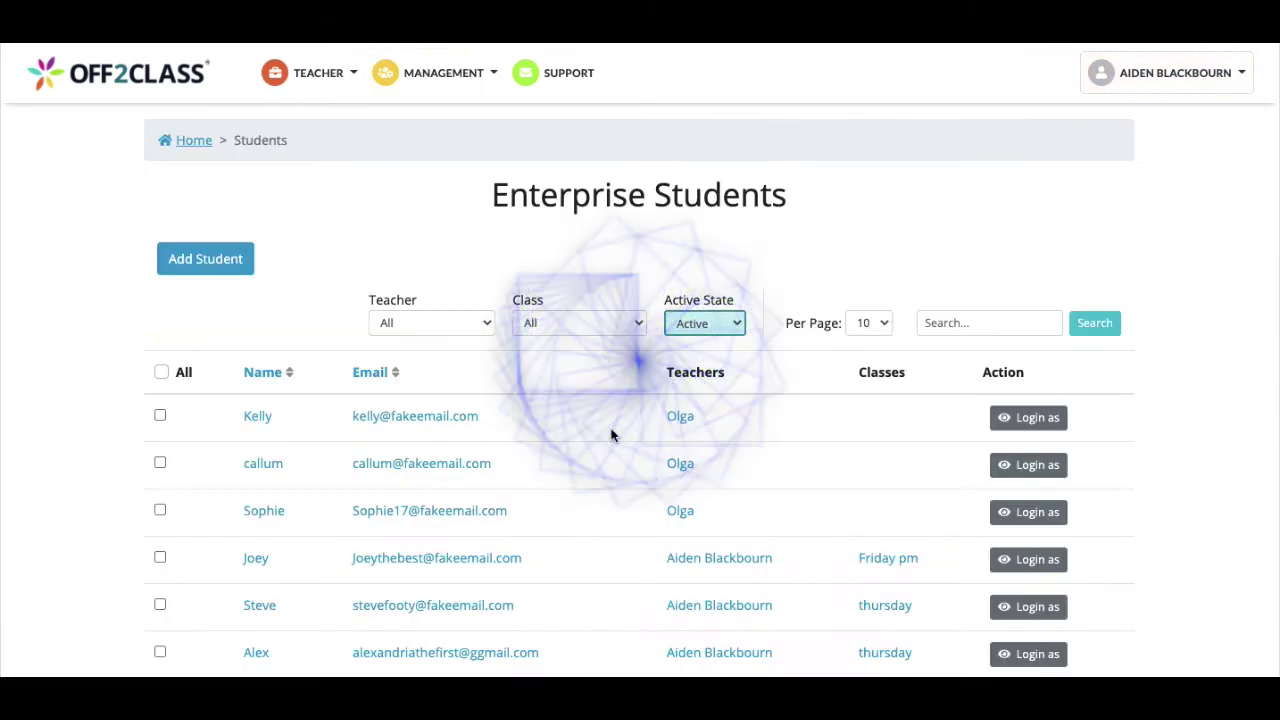
pyautogui.scroll(-1, 612, 435)
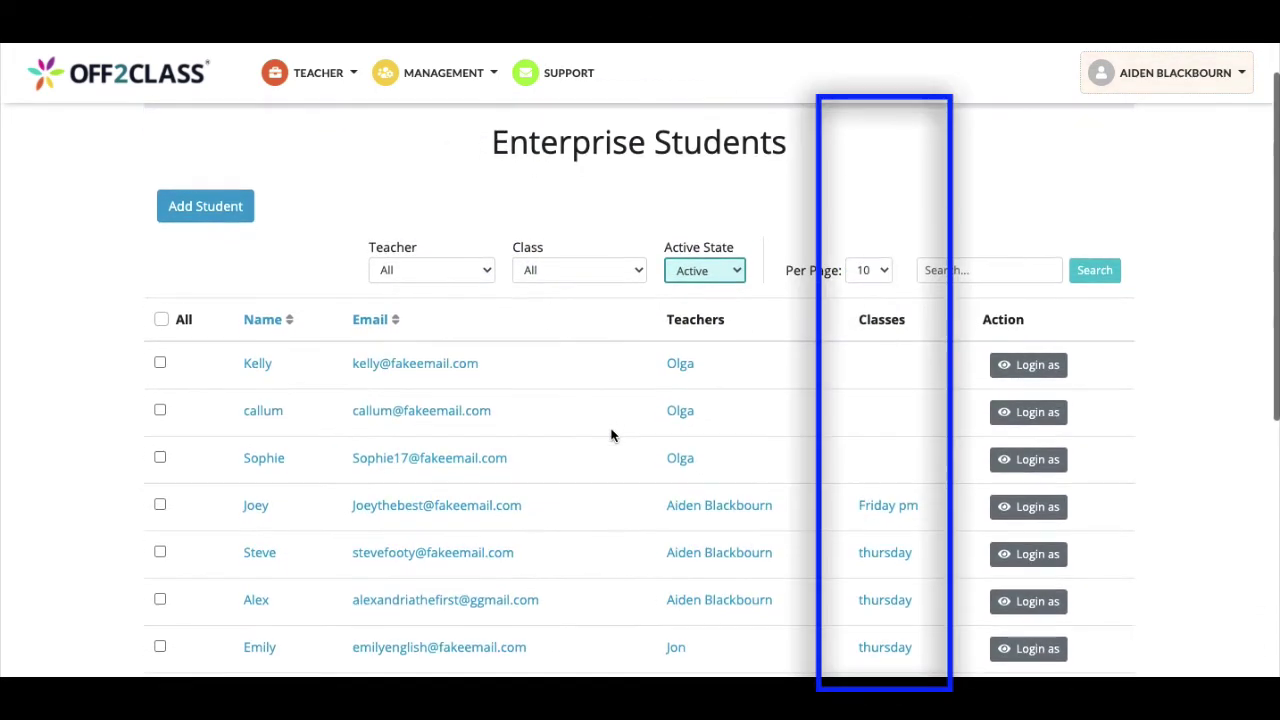
pyautogui.scroll(-1, 612, 435)
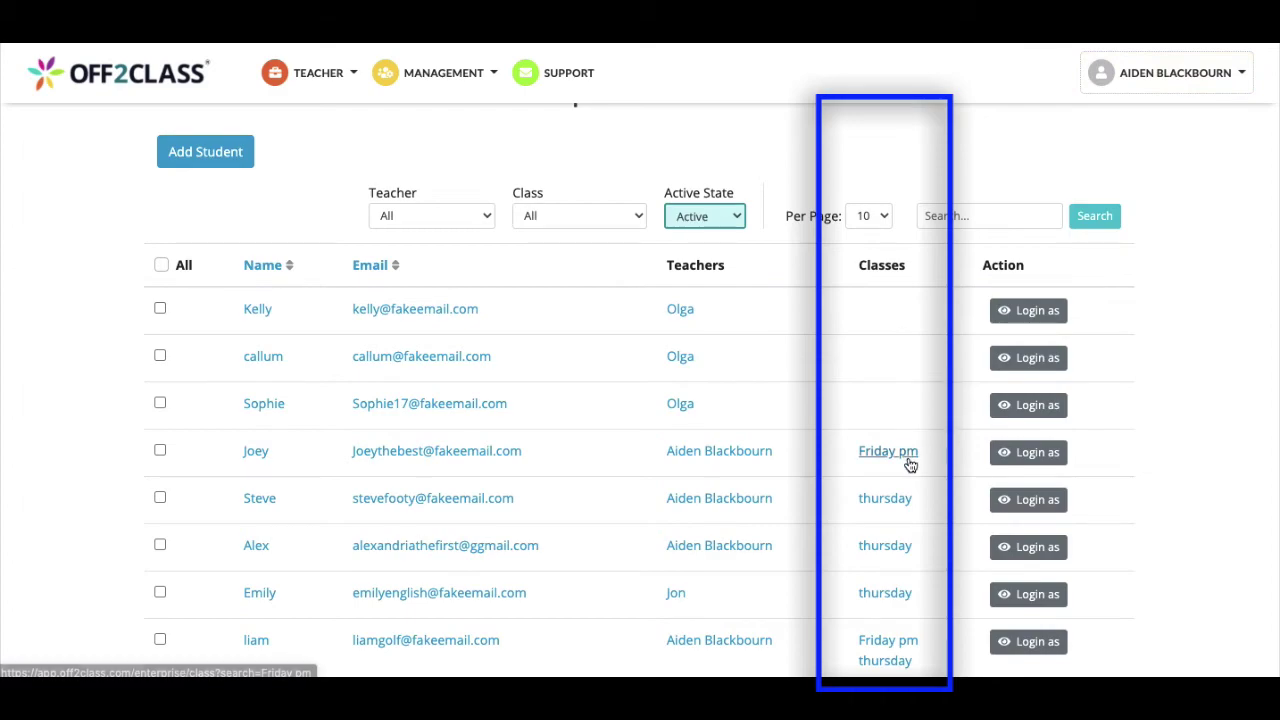
pyautogui.scroll(-1, 909, 520)
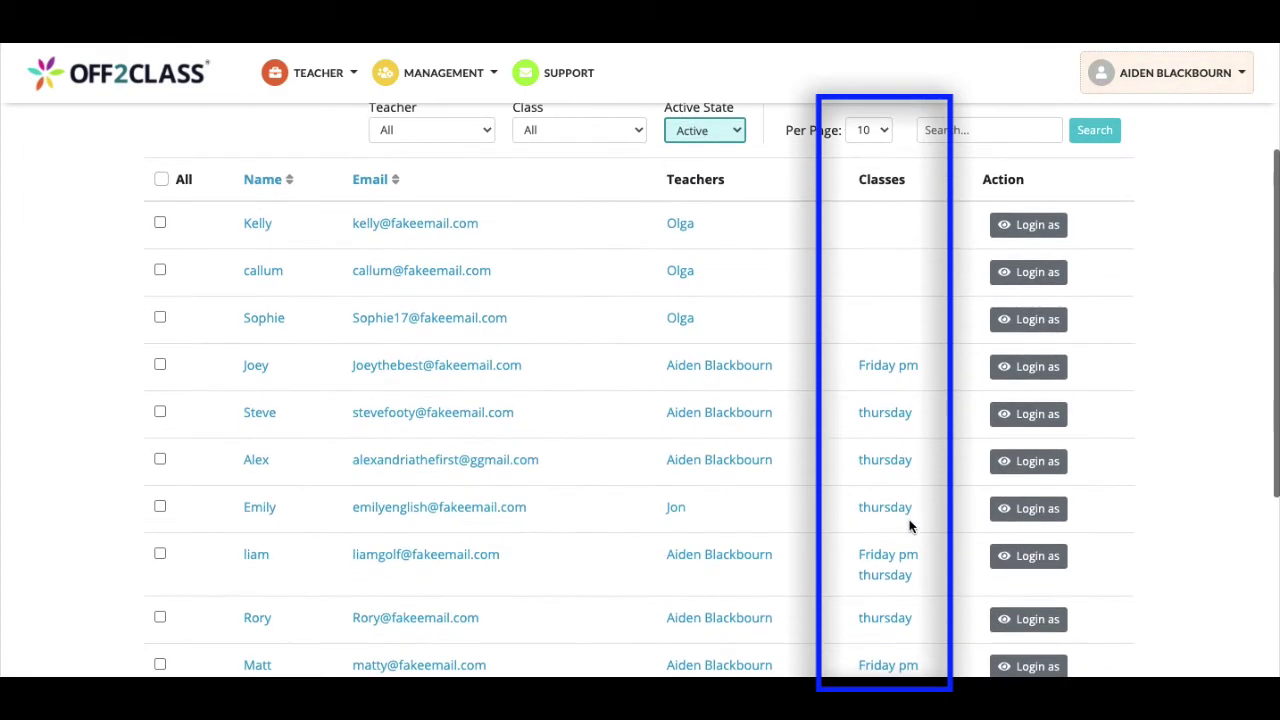
pyautogui.scroll(-1, 909, 526)
pyautogui.scroll(2, 909, 526)
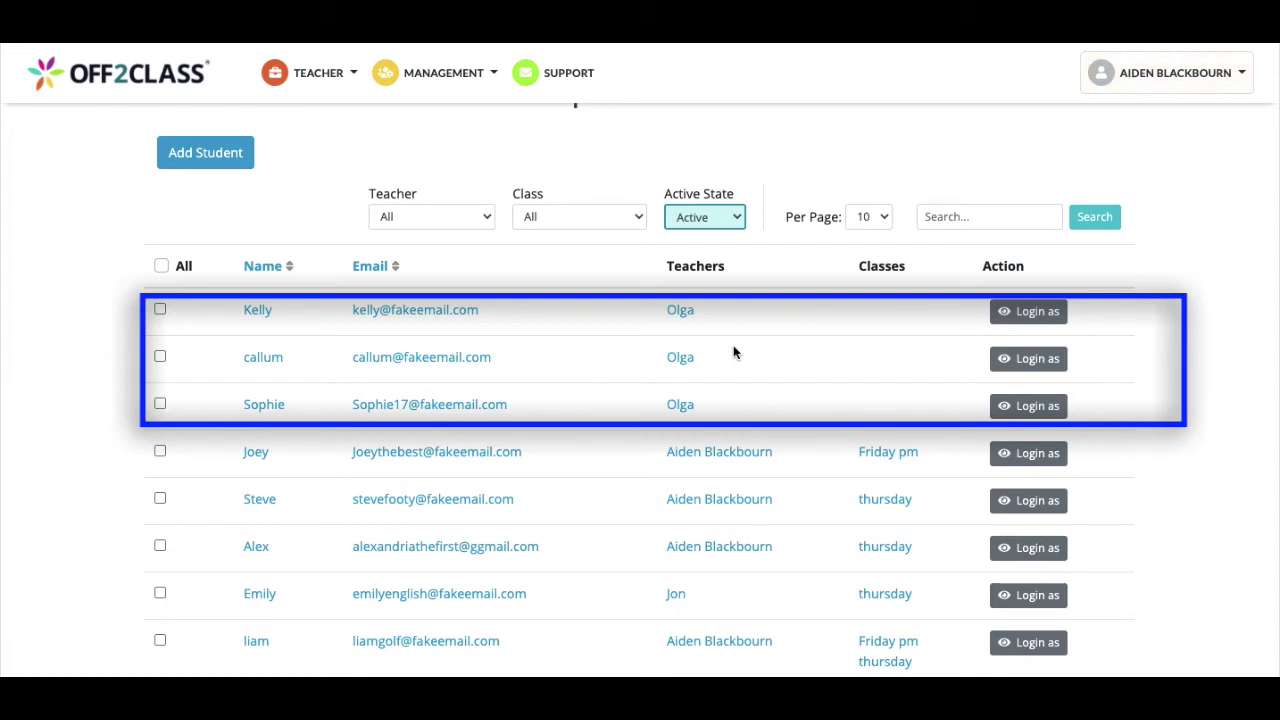
# Select the three students without a class and submit the Add class bulk action for them
pyautogui.click(160, 310)
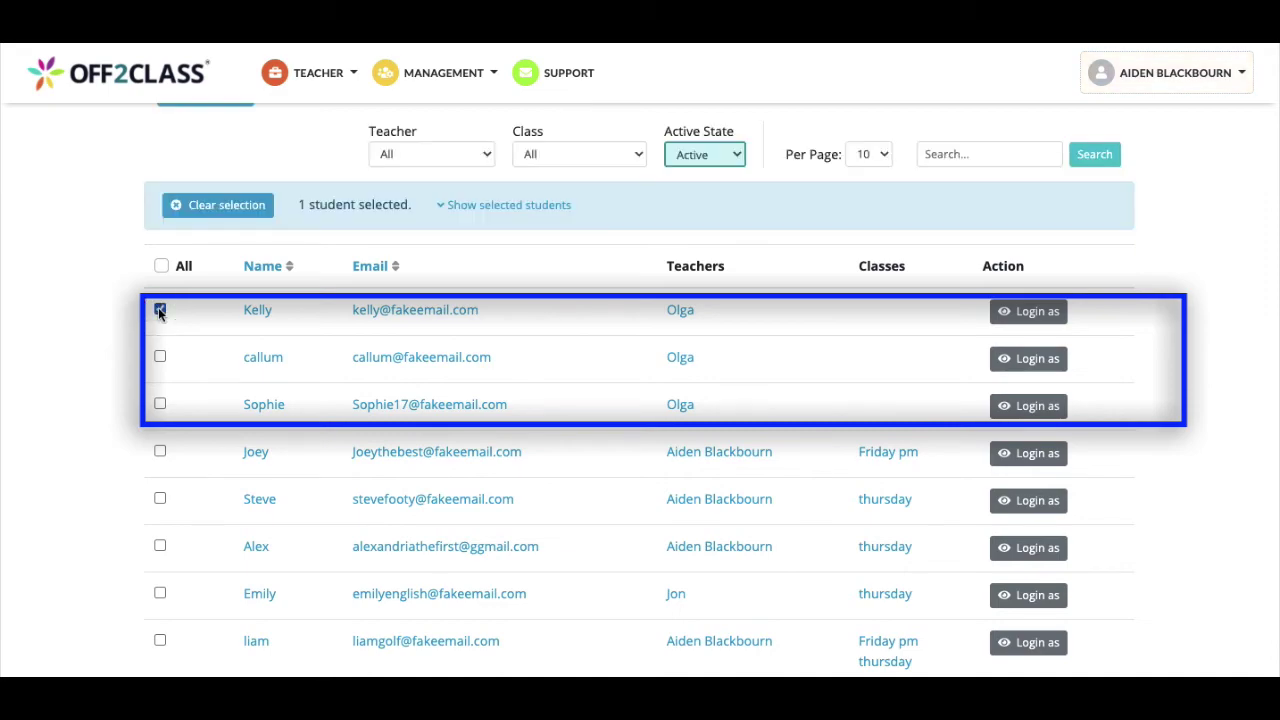
pyautogui.click(160, 357)
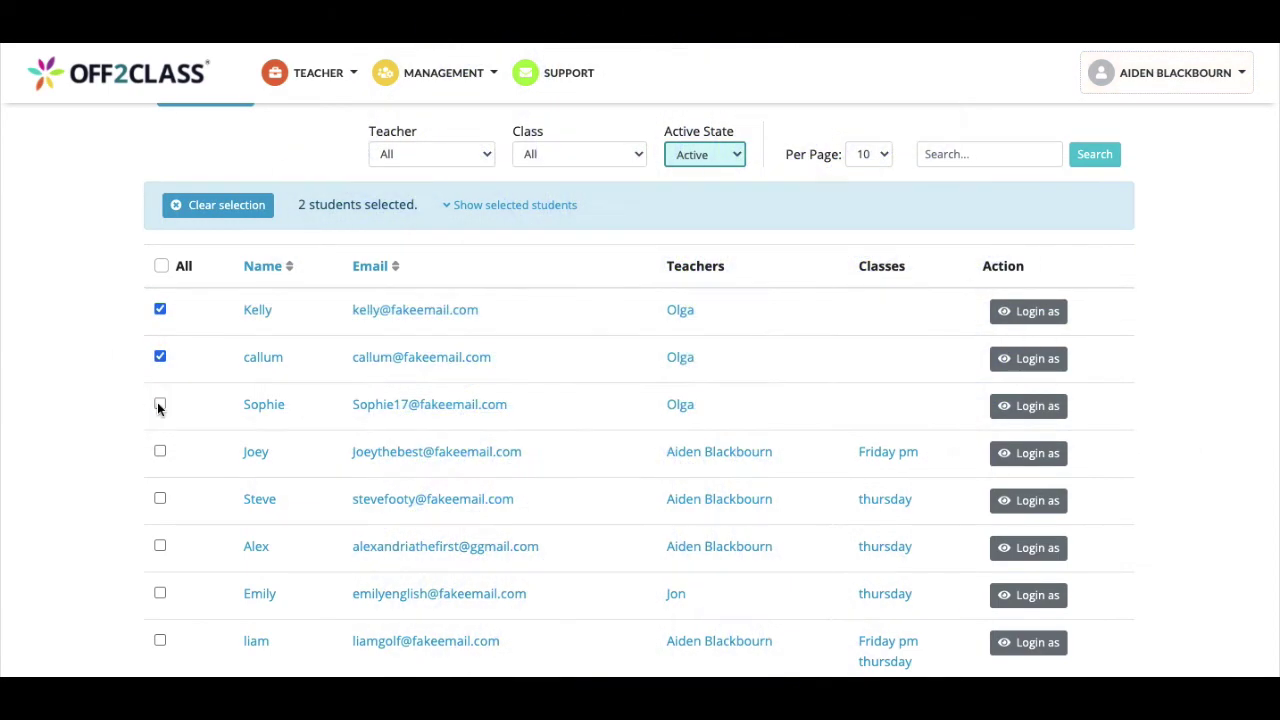
pyautogui.click(160, 404)
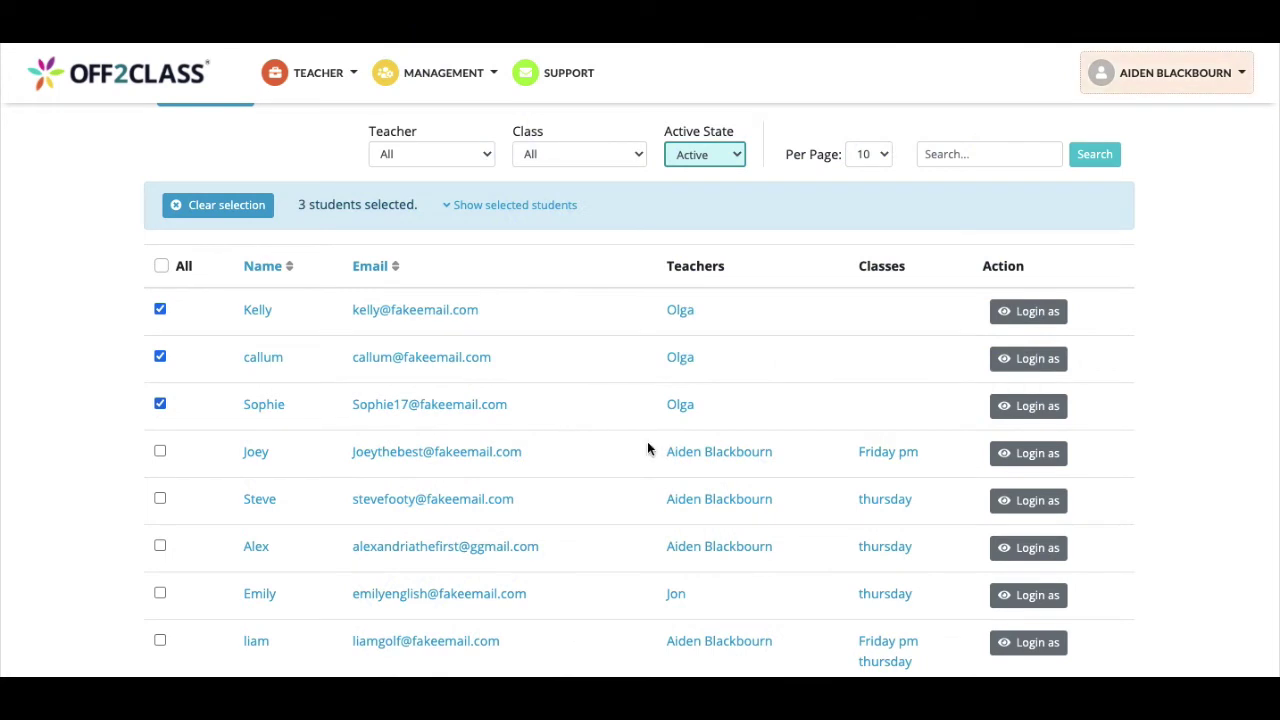
pyautogui.scroll(-3, 647, 447)
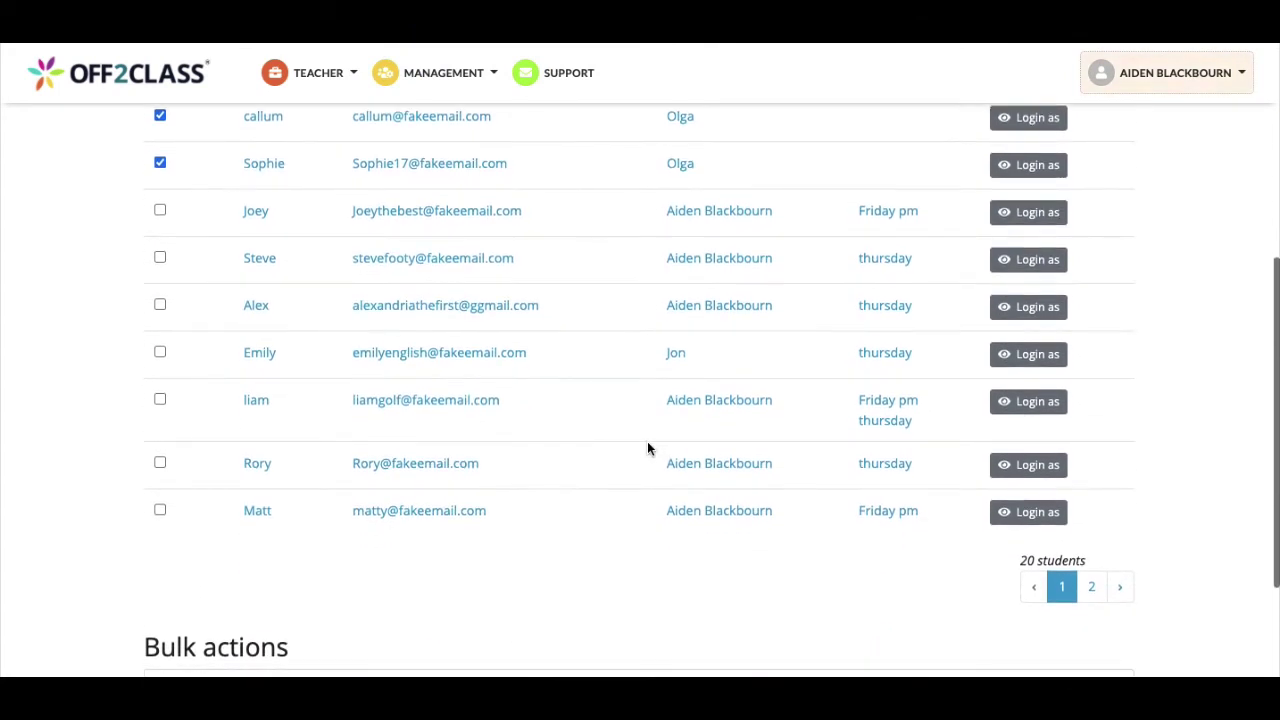
pyautogui.scroll(-2, 647, 445)
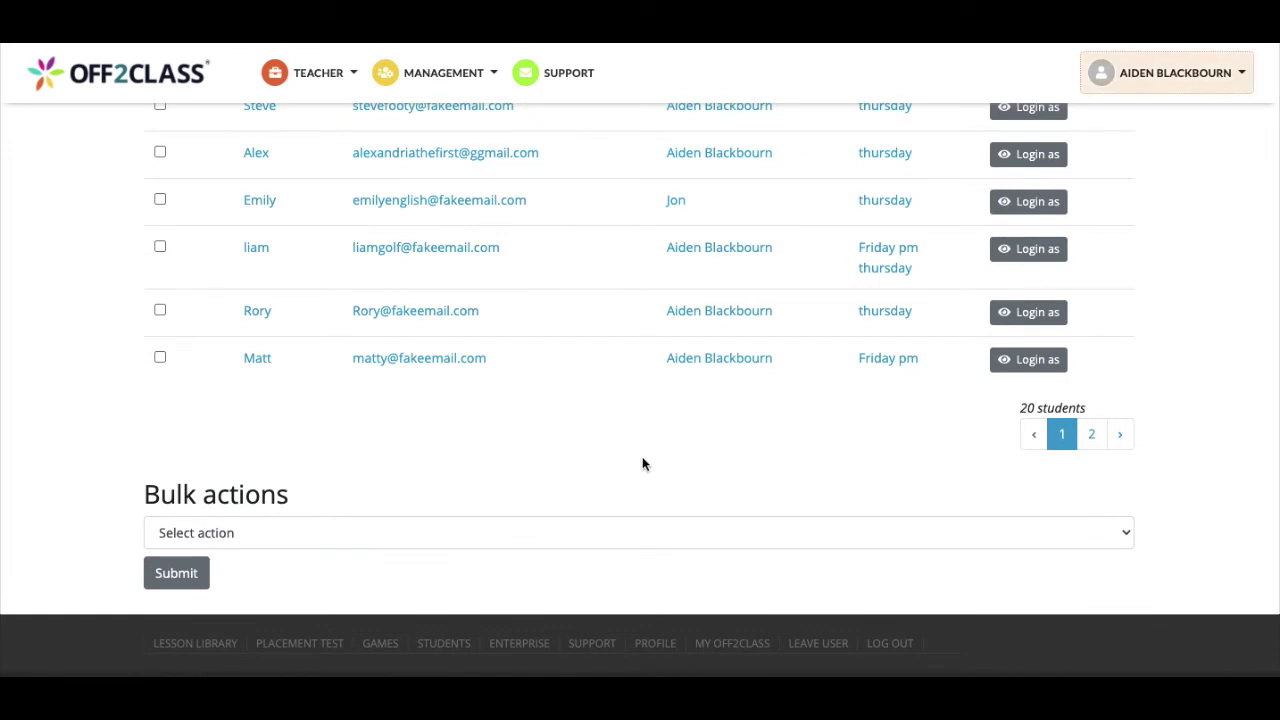
pyautogui.click(631, 538)
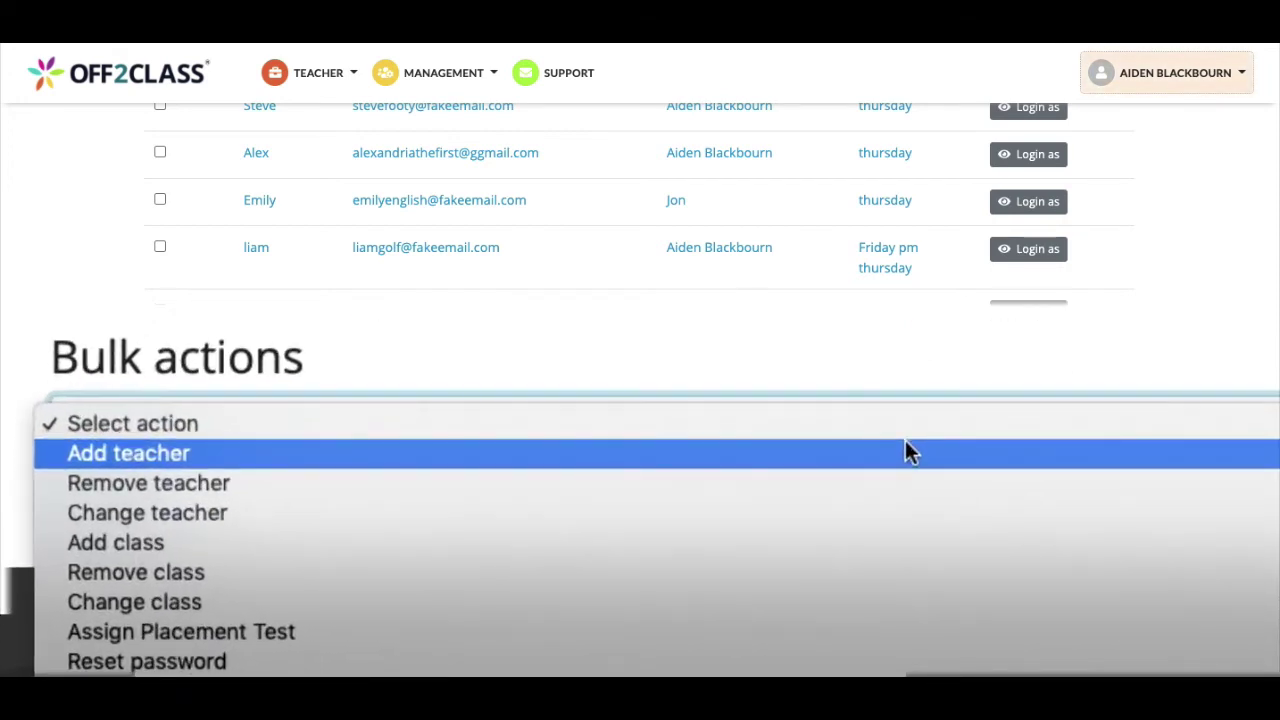
pyautogui.click(872, 548)
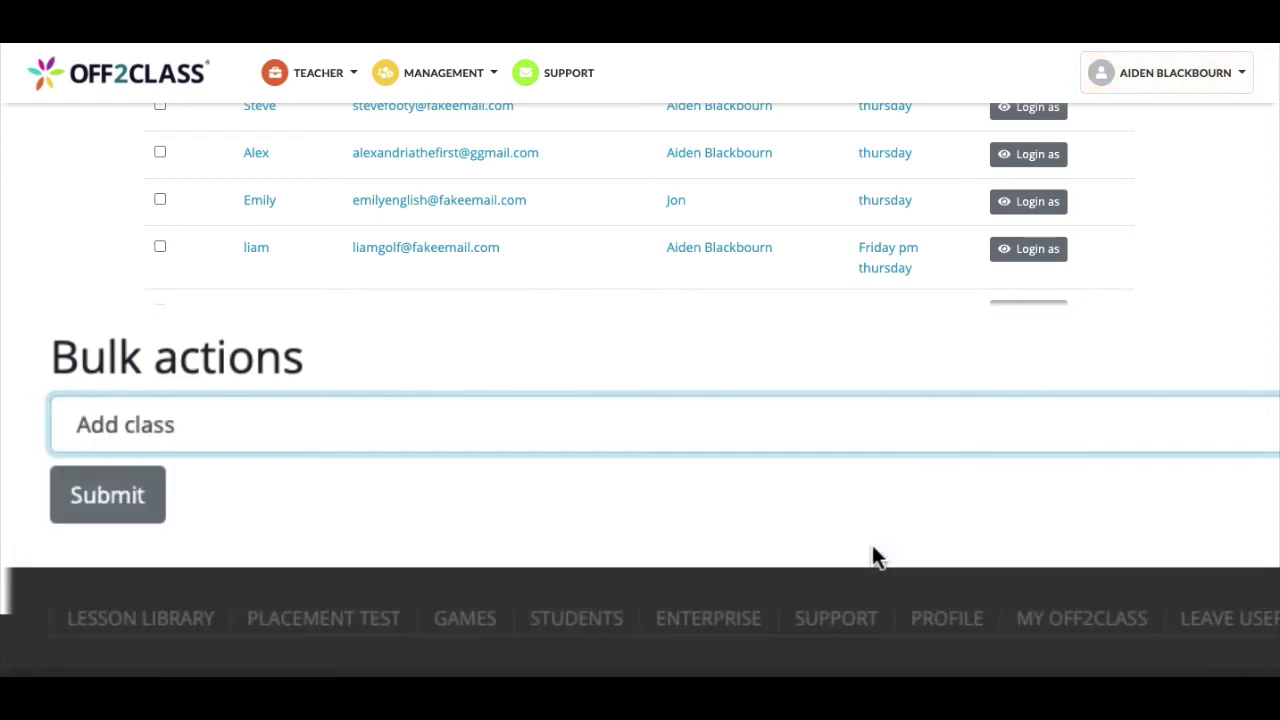
pyautogui.click(182, 576)
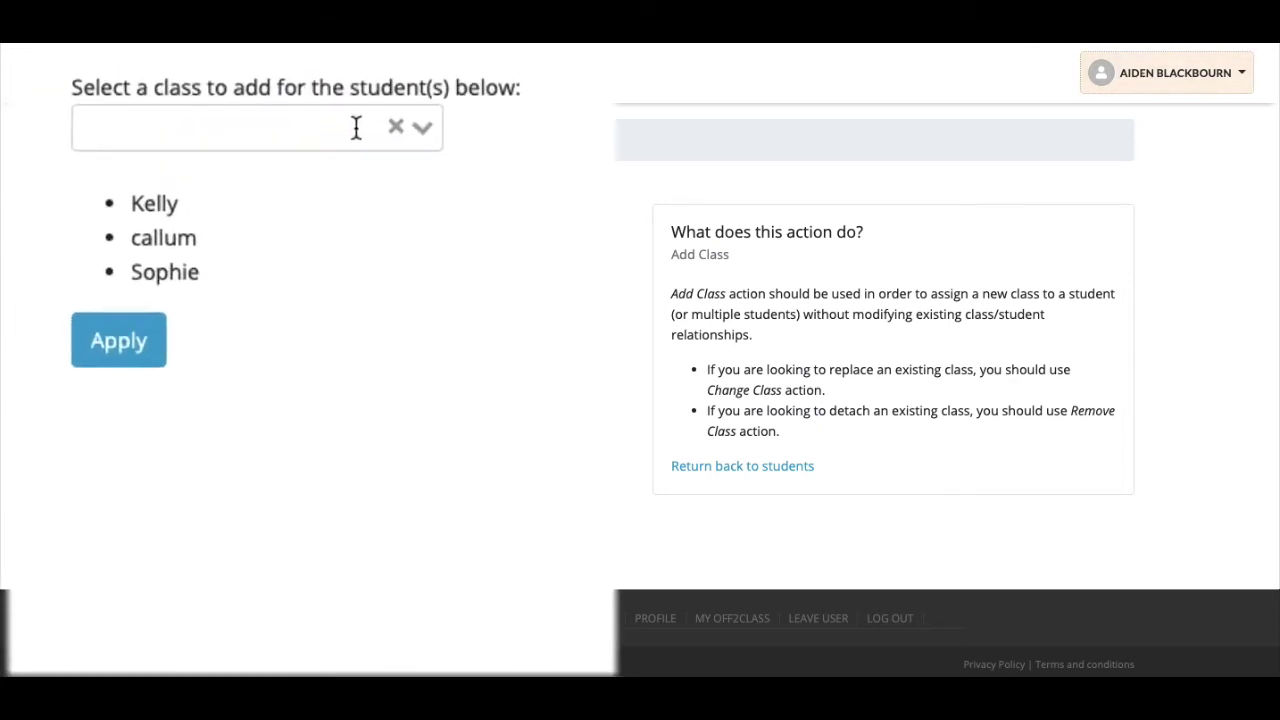
# Add the Sunday class to the three students, apply it, and clear the student selection
pyautogui.click(356, 127)
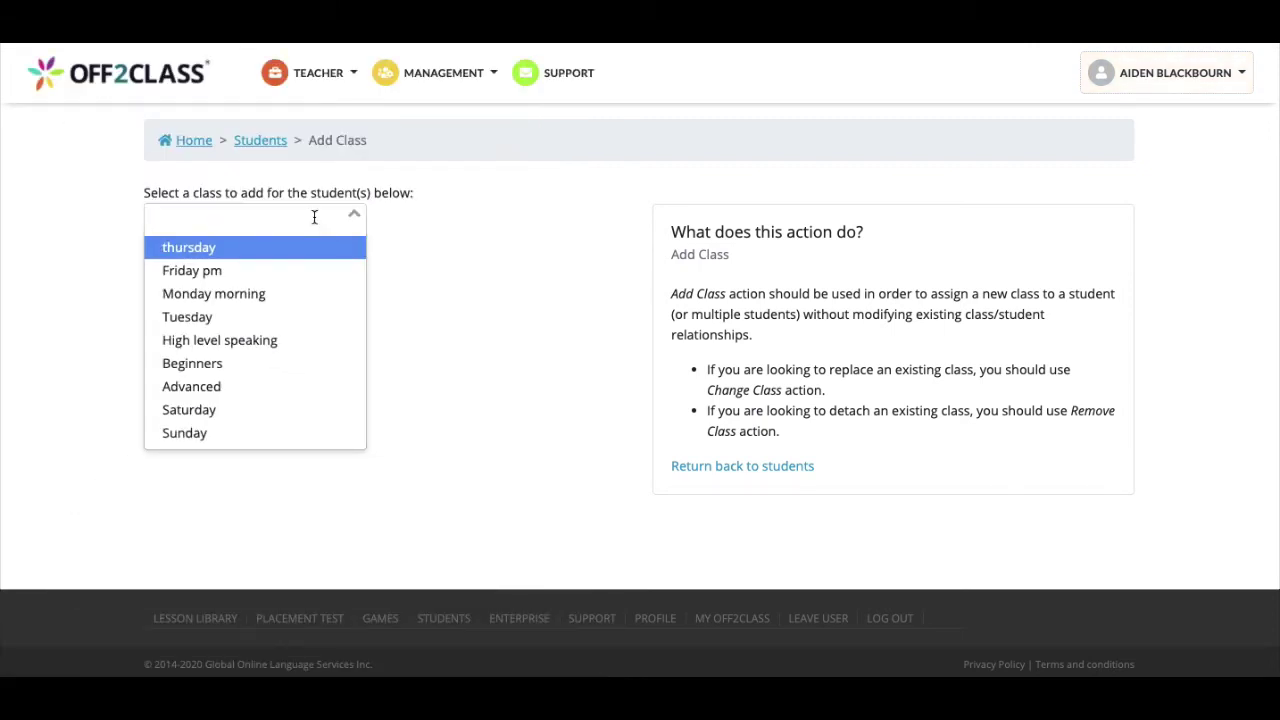
pyautogui.click(239, 435)
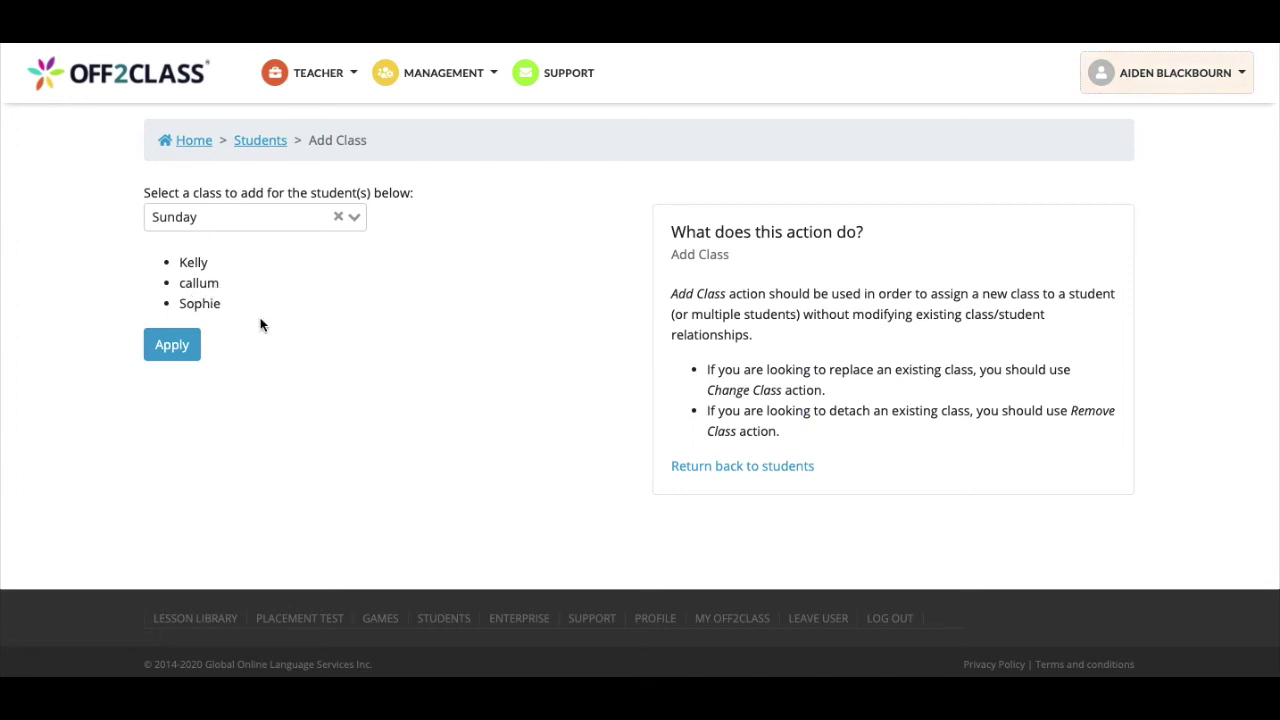
pyautogui.click(174, 344)
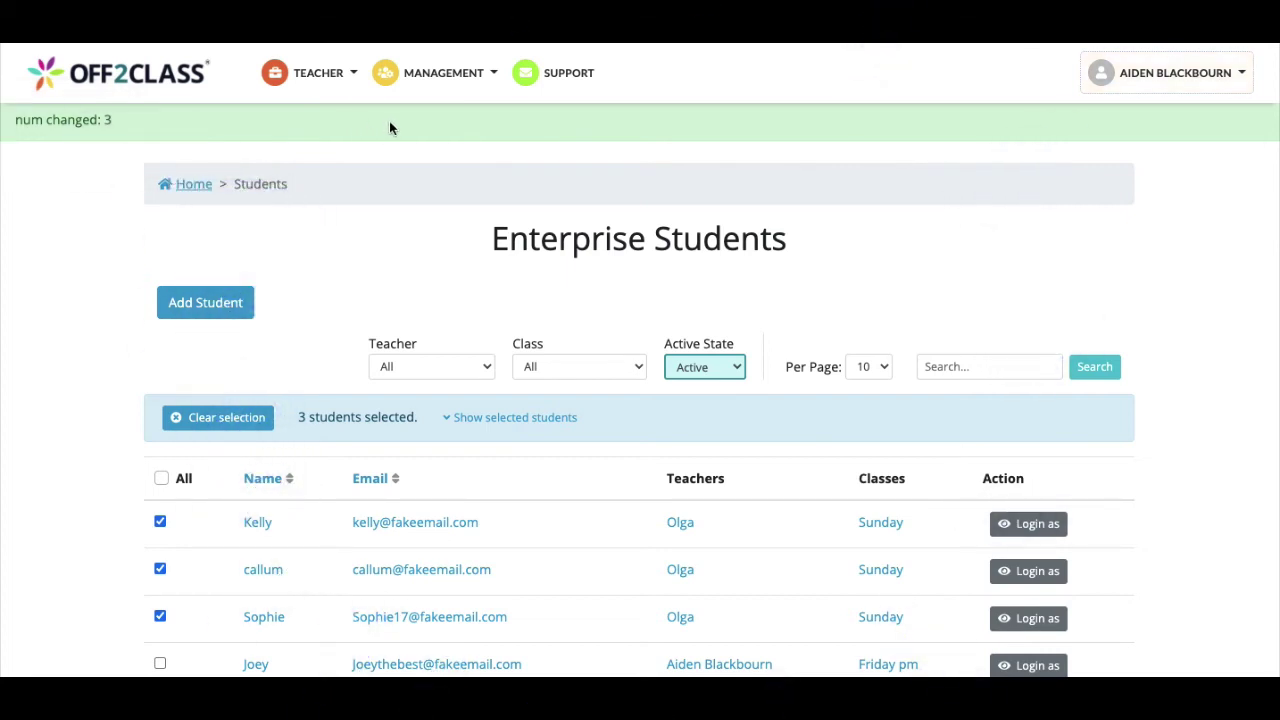
pyautogui.scroll(-2, 802, 530)
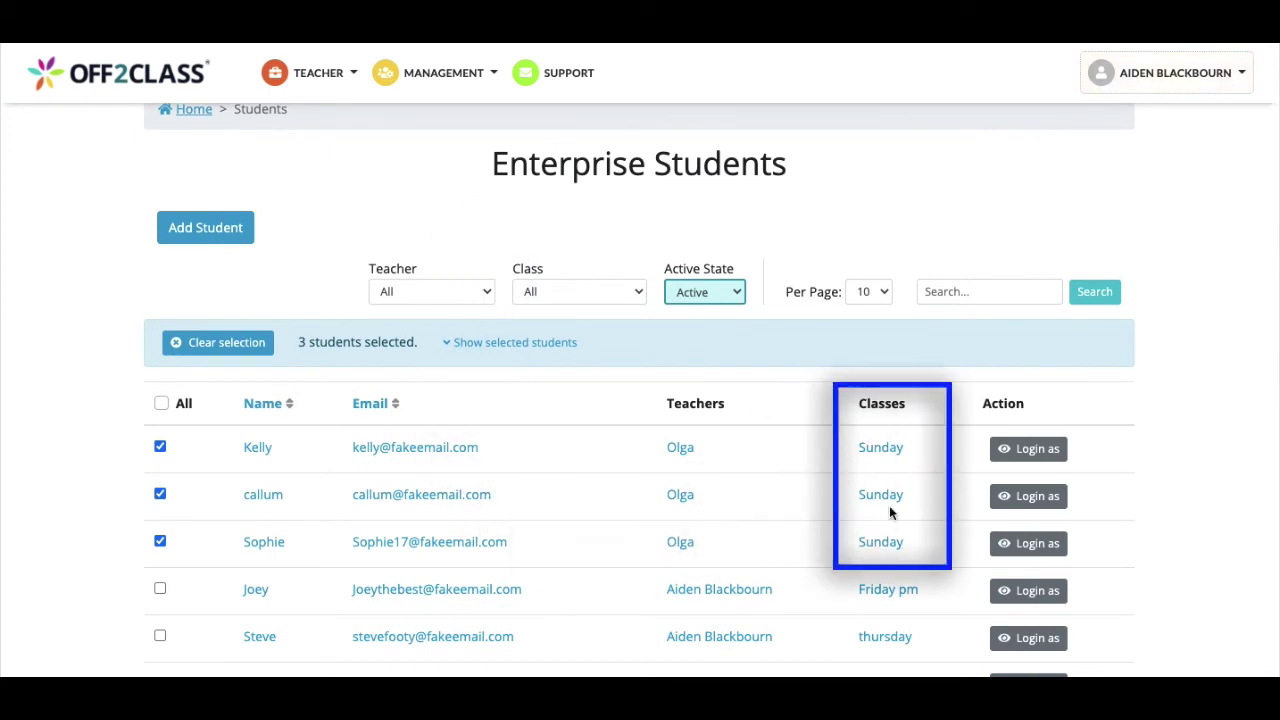
pyautogui.click(251, 345)
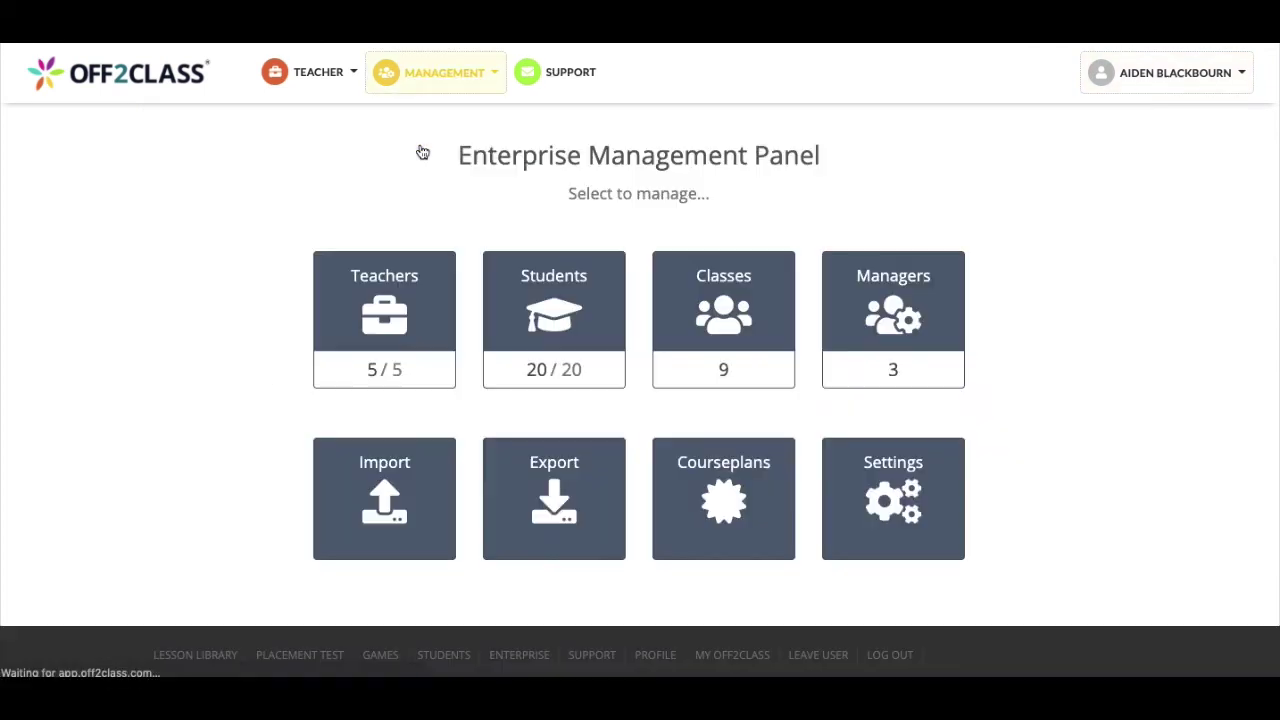
# Reopen the enterprise students list and submit the Assign Placement Test bulk action for the three students in the Sunday class
pyautogui.click(548, 328)
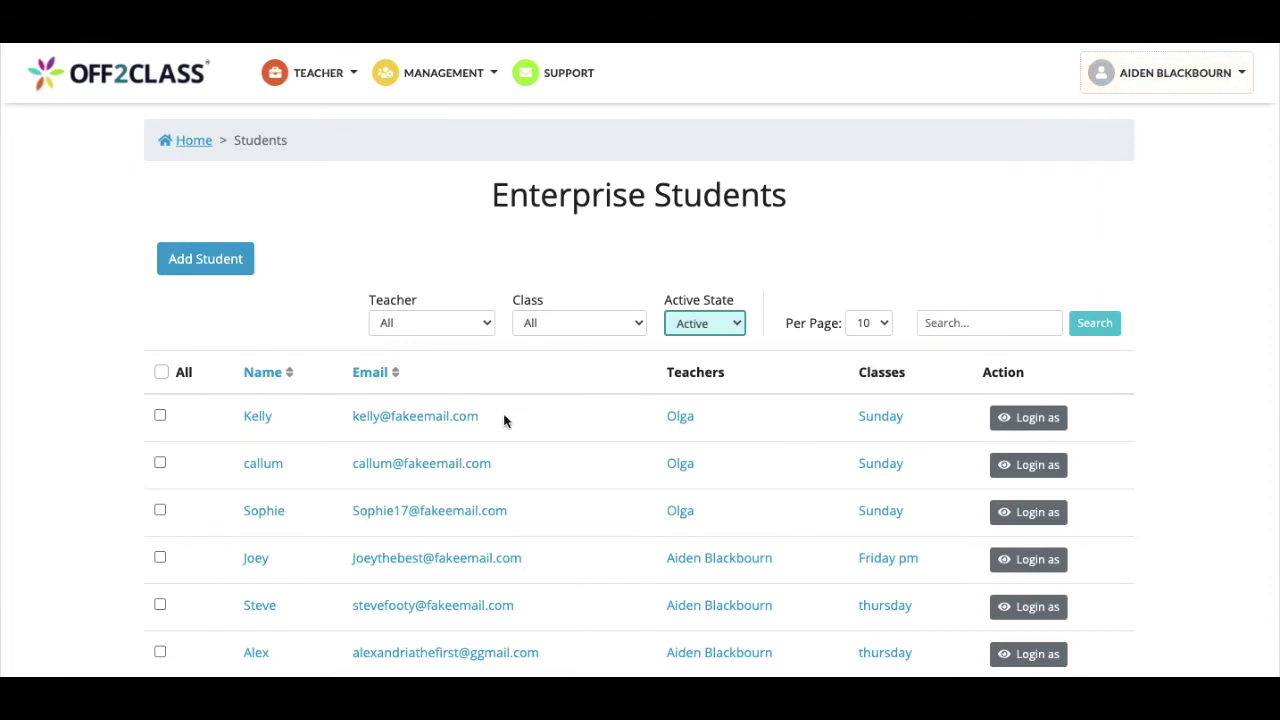
pyautogui.click(160, 416)
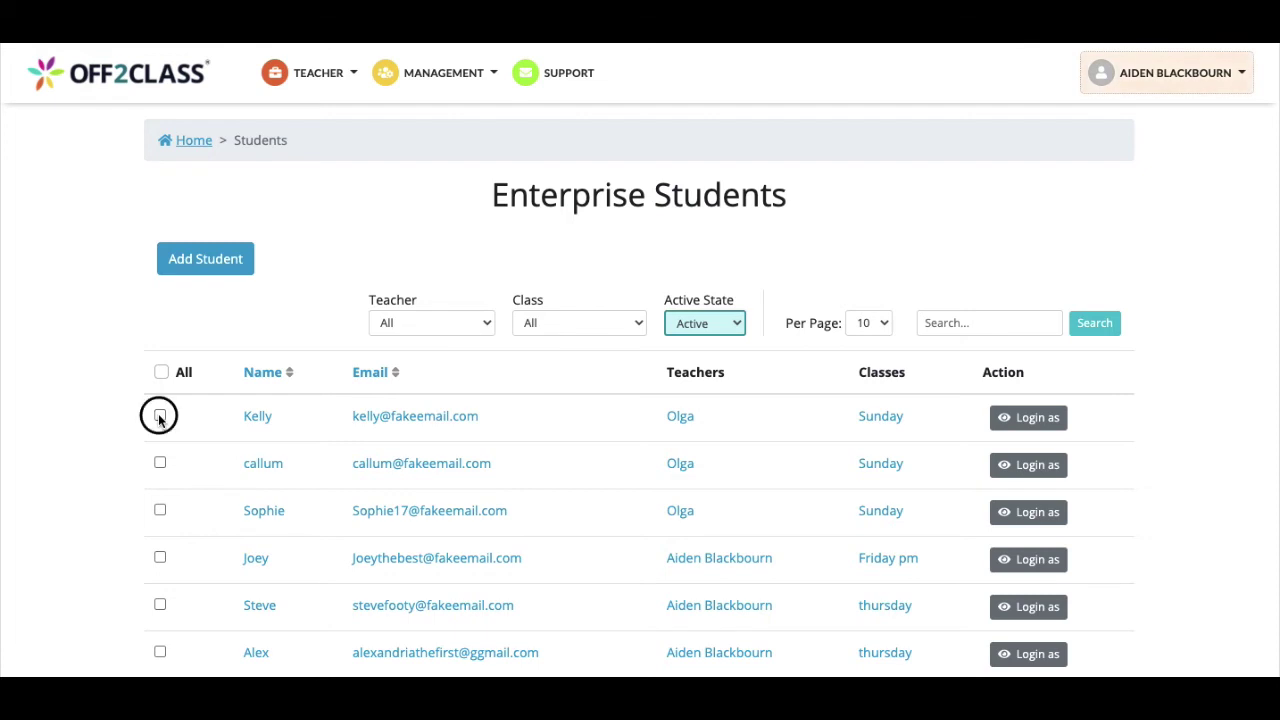
pyautogui.click(160, 526)
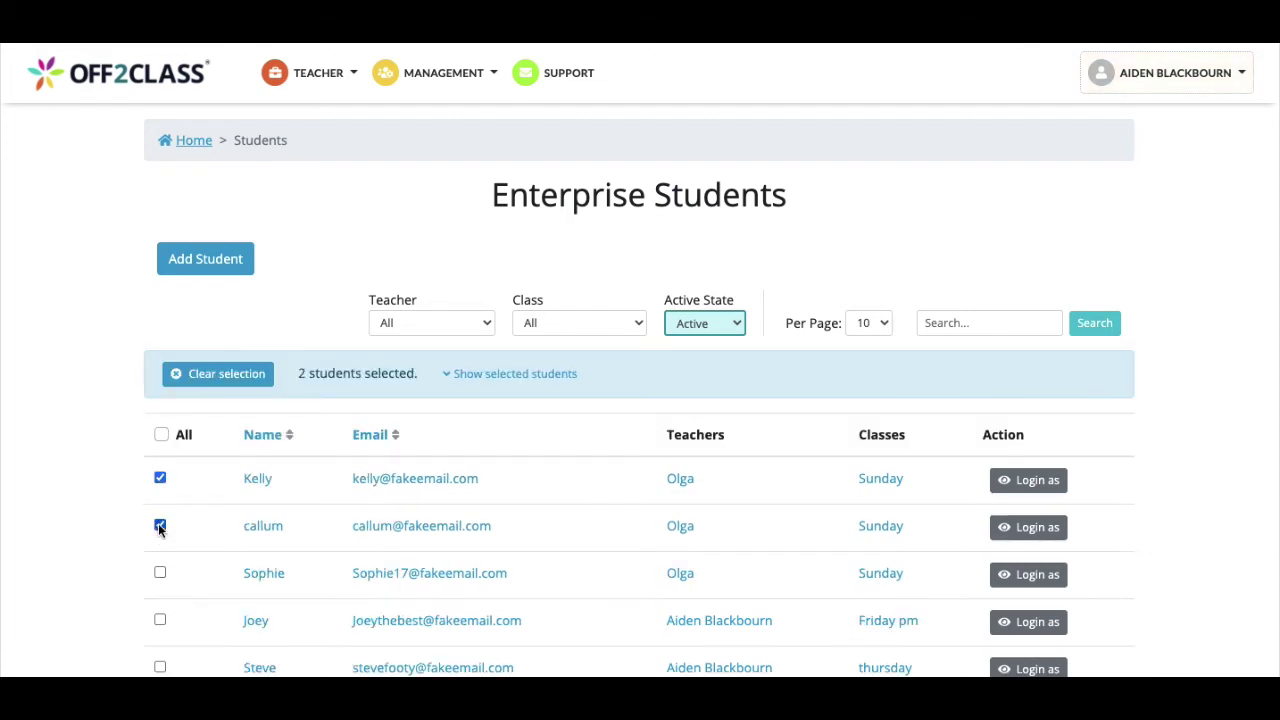
pyautogui.click(160, 572)
pyautogui.scroll(-2, 345, 540)
pyautogui.scroll(-4, 346, 545)
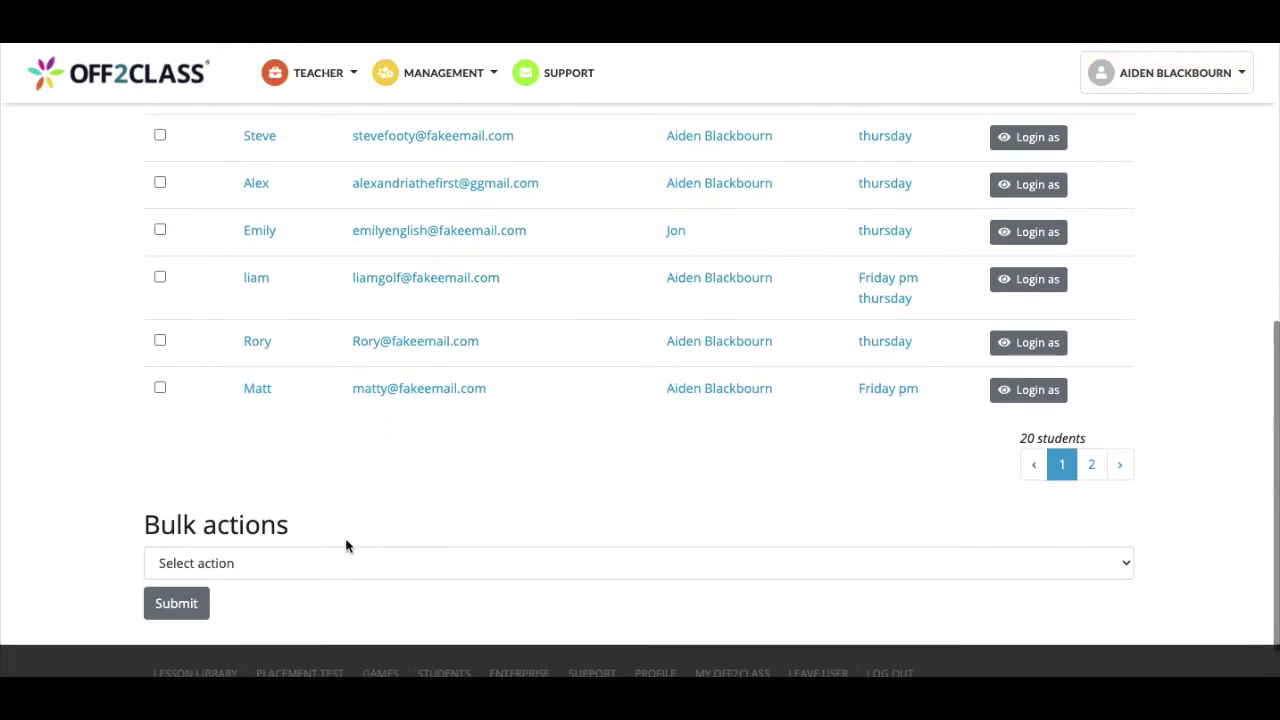
pyautogui.click(416, 563)
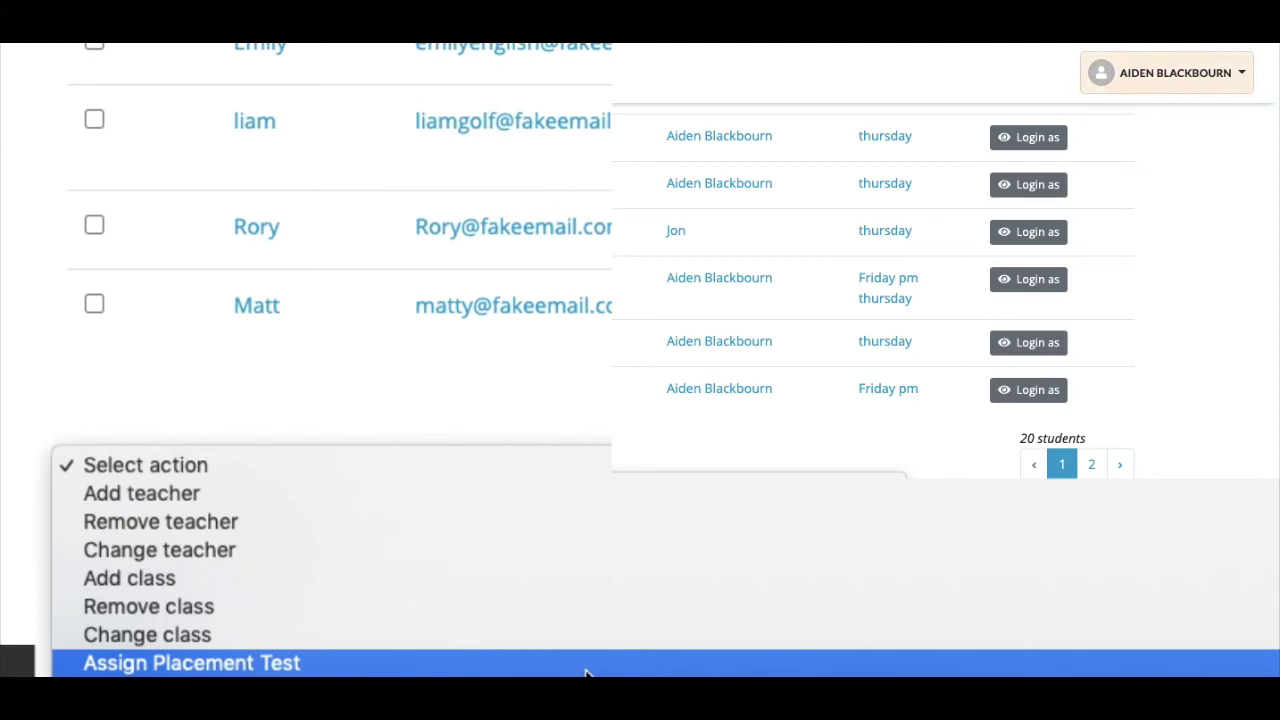
pyautogui.click(587, 665)
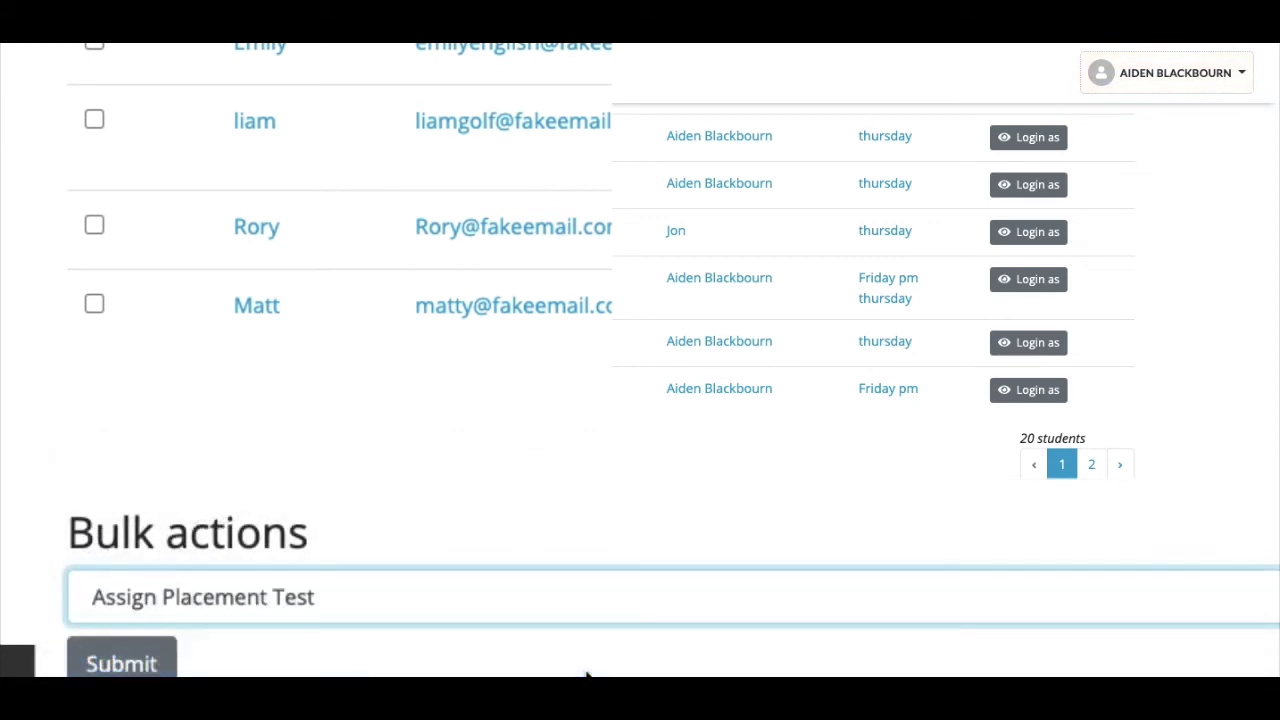
pyautogui.click(118, 664)
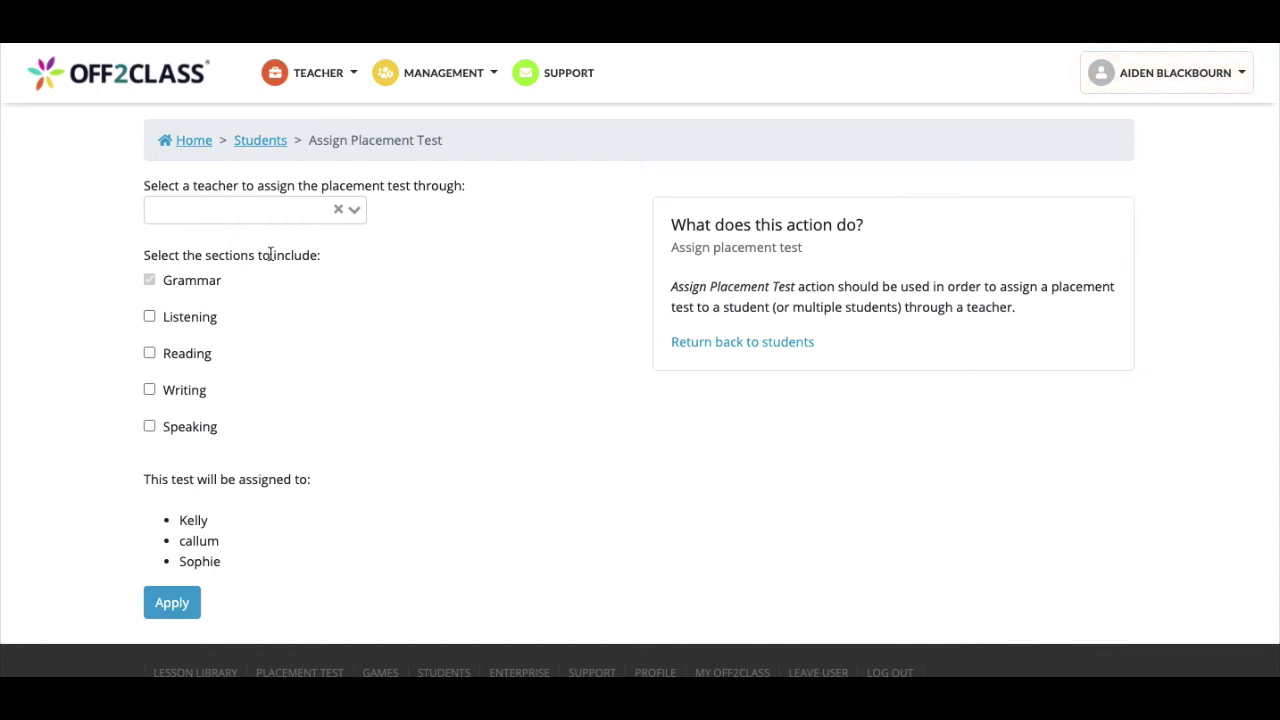
# Assign the placement test through the students' current teacher with Listening, Reading, Writing and Speaking included, and clear the student selection
pyautogui.click(280, 213)
pyautogui.click(257, 246)
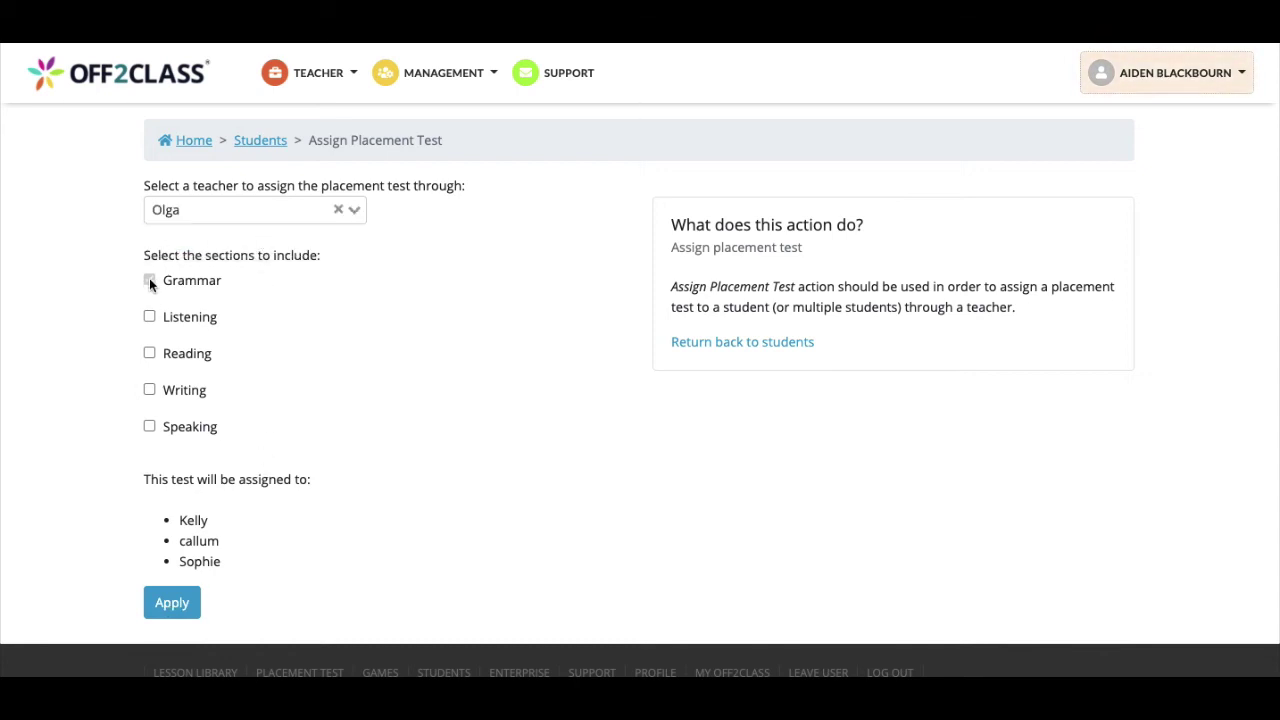
pyautogui.click(149, 316)
pyautogui.click(149, 353)
pyautogui.click(149, 389)
pyautogui.click(149, 426)
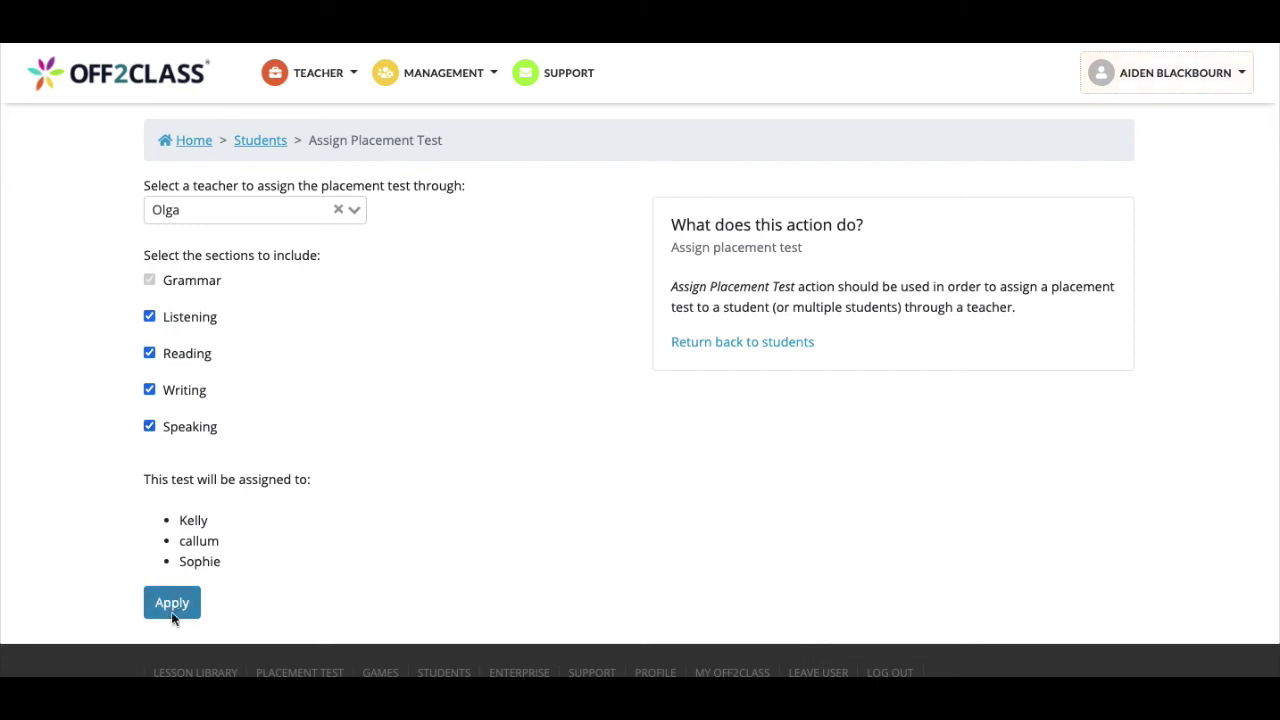
pyautogui.click(172, 603)
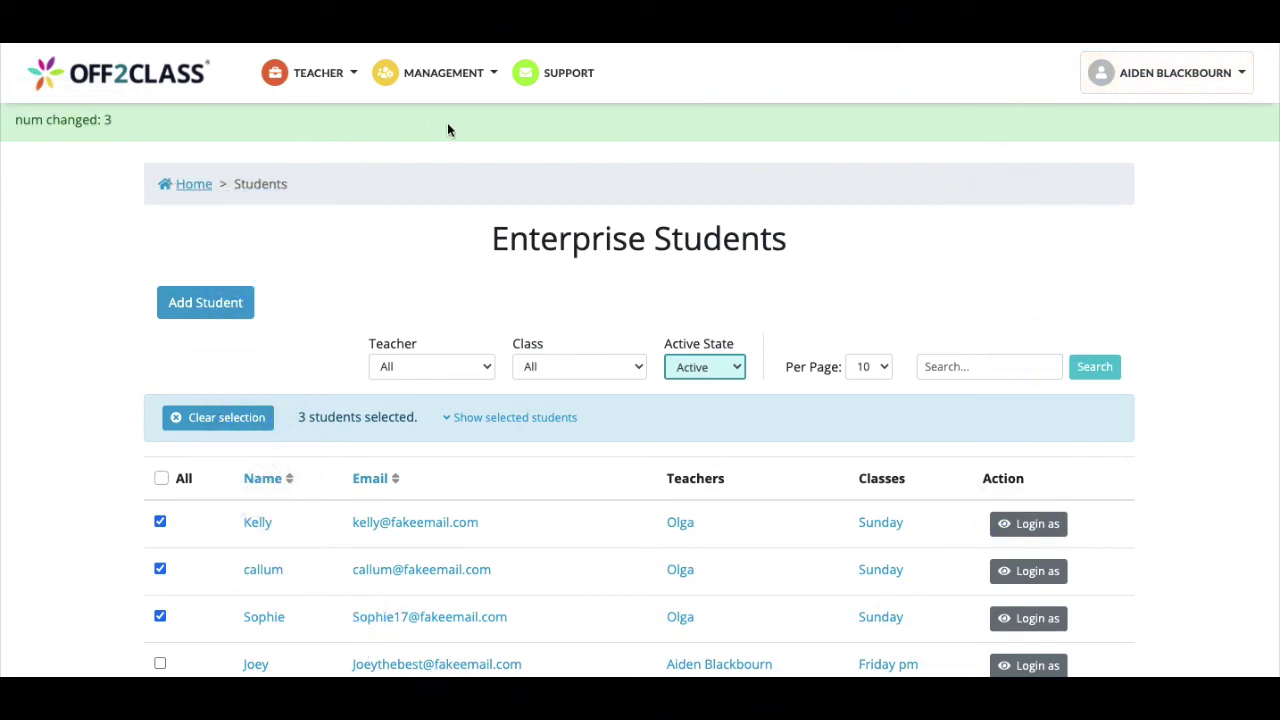
pyautogui.click(217, 426)
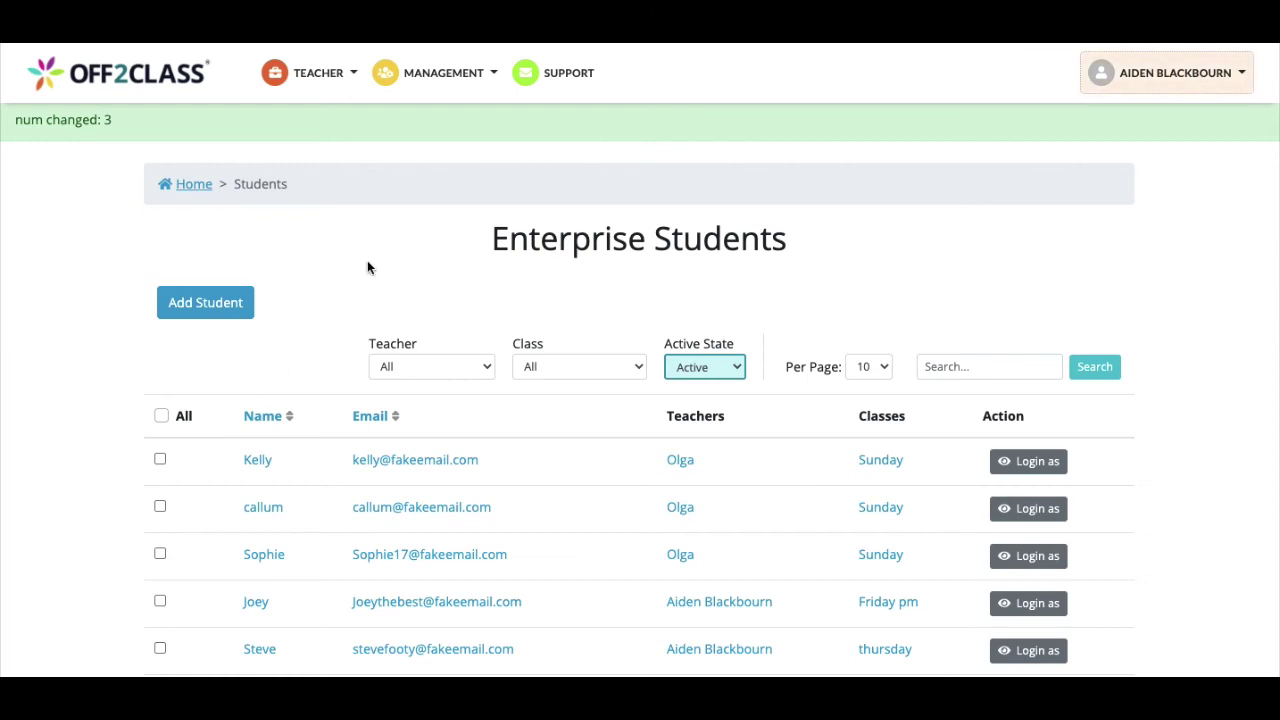
# Filter the students list to the Sunday class and submit the Change teacher bulk action for all students in it
pyautogui.click(592, 368)
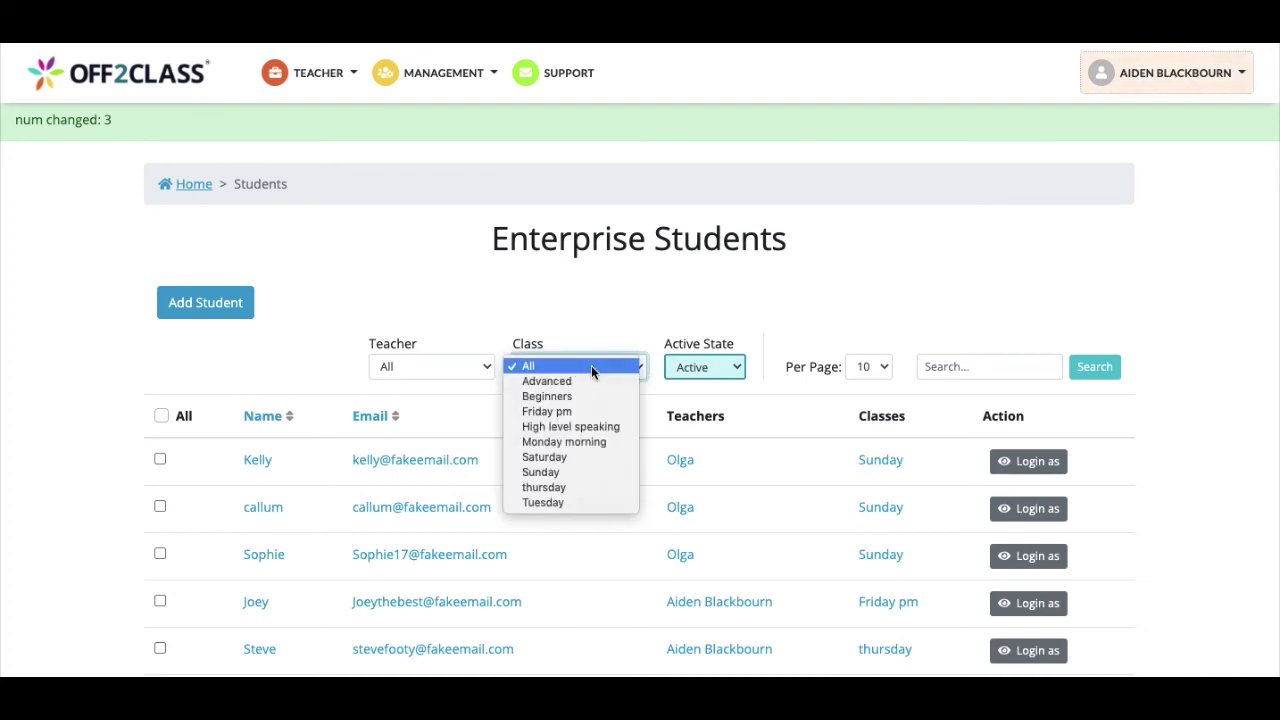
pyautogui.click(565, 473)
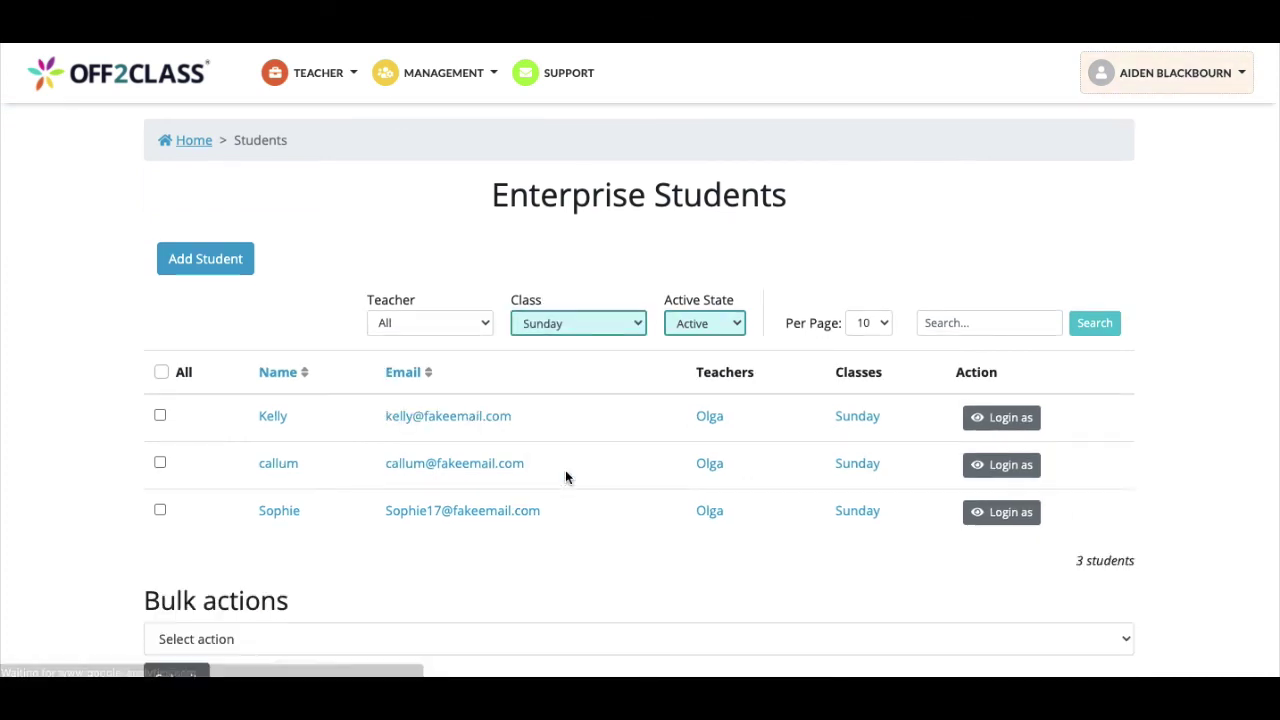
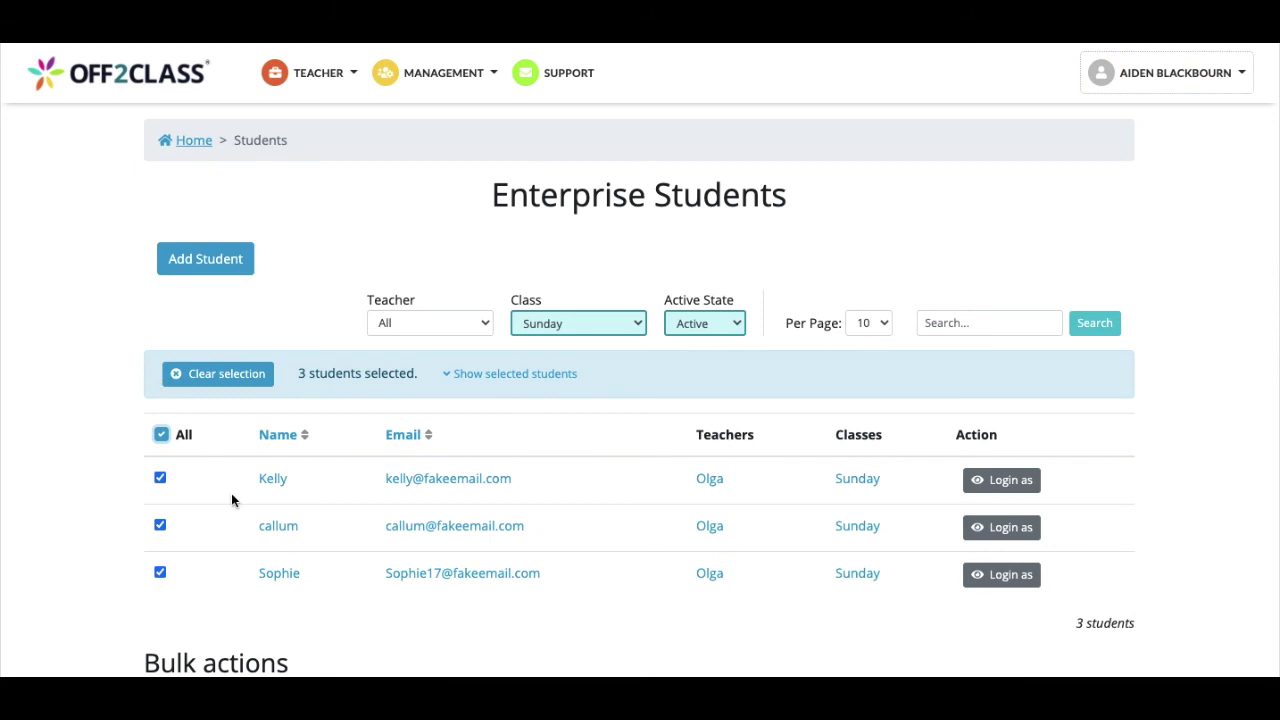
pyautogui.scroll(-3, 231, 495)
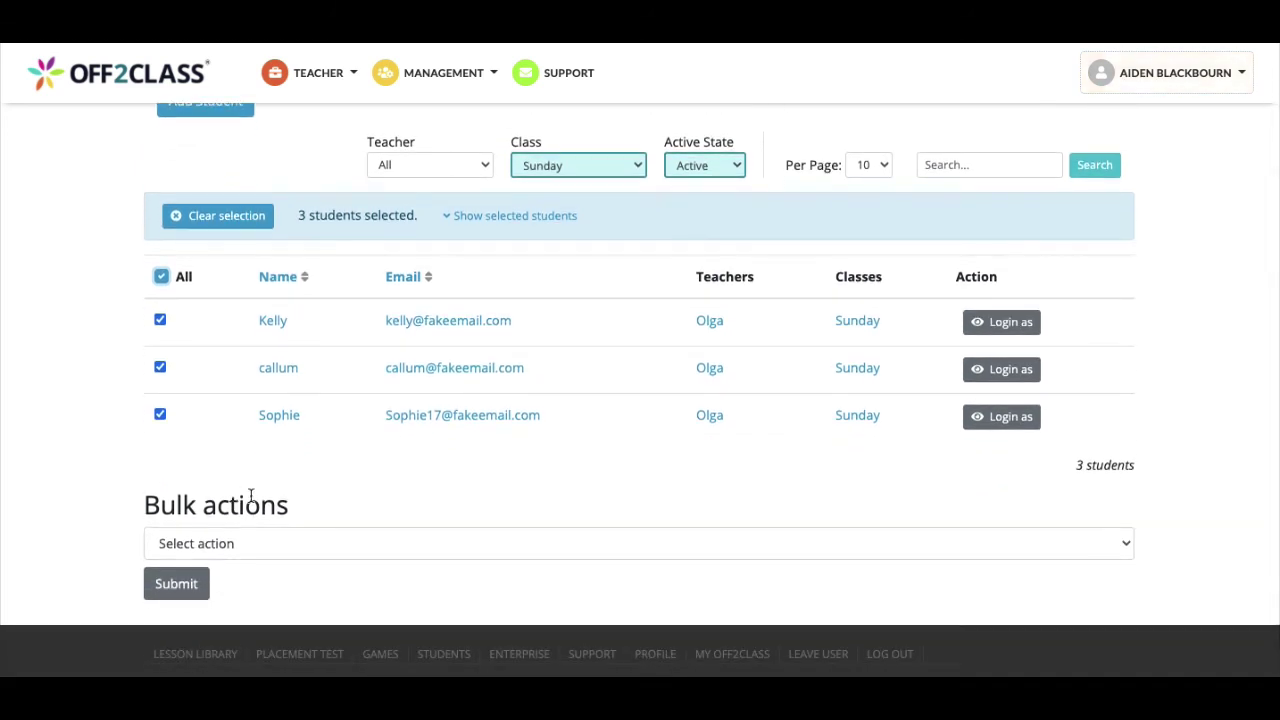
pyautogui.click(324, 545)
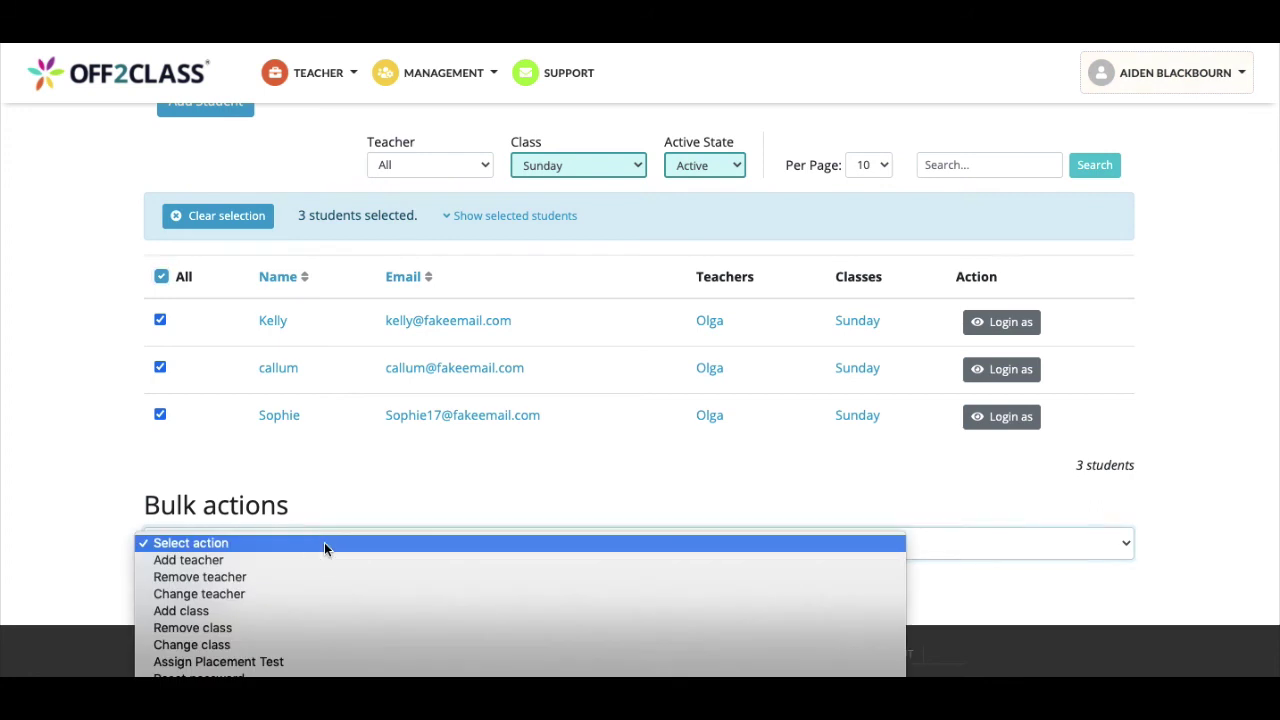
pyautogui.click(321, 599)
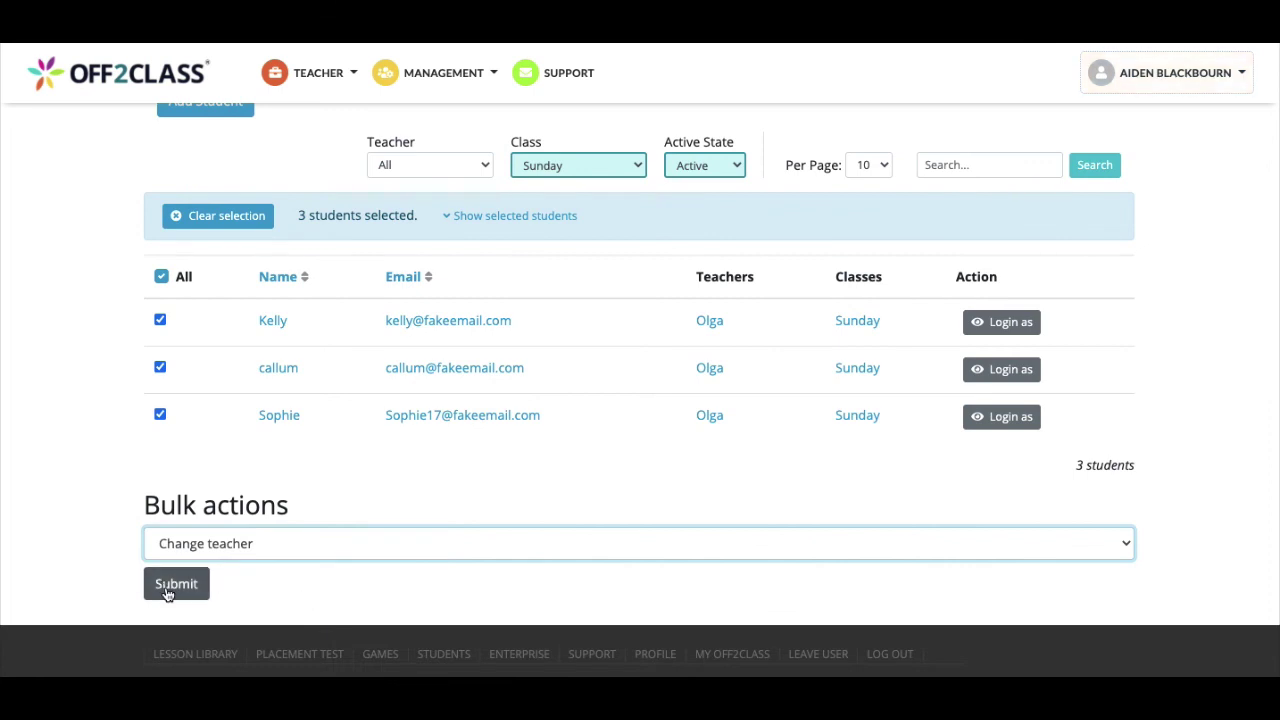
pyautogui.click(168, 594)
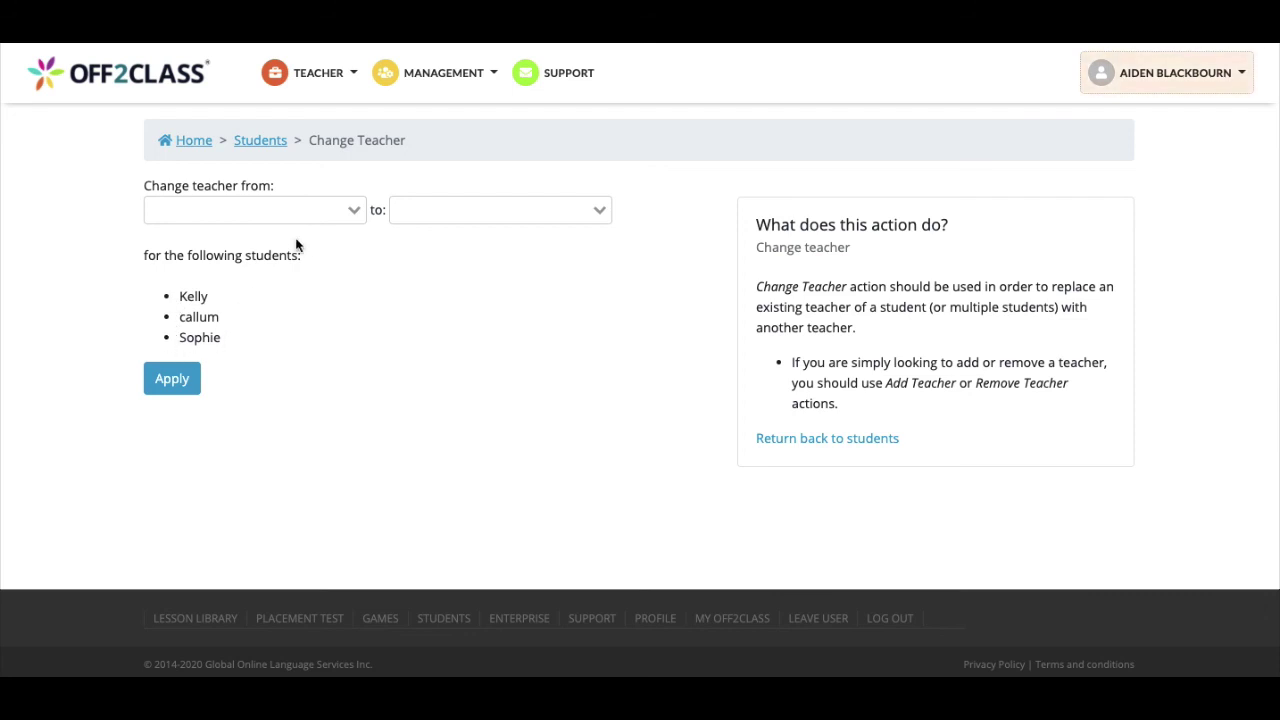
# Replace the three students' current teacher with the last teacher offered and apply the change
pyautogui.click(350, 211)
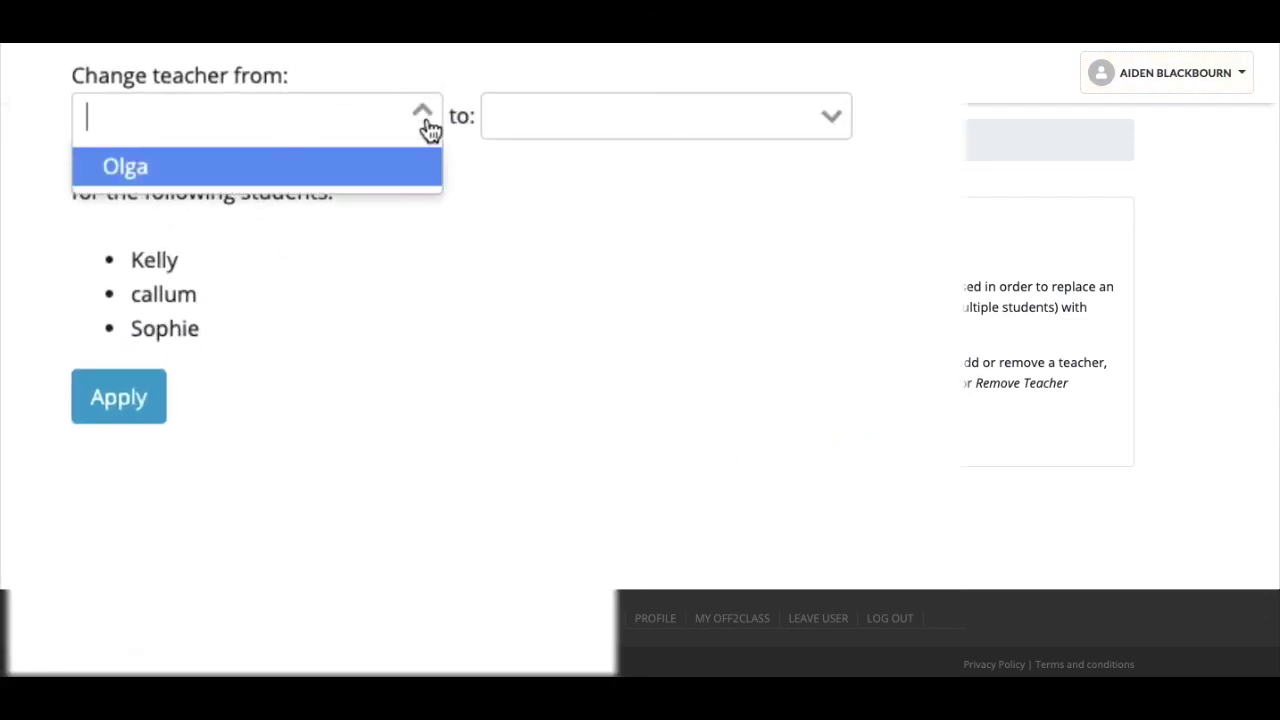
pyautogui.click(393, 170)
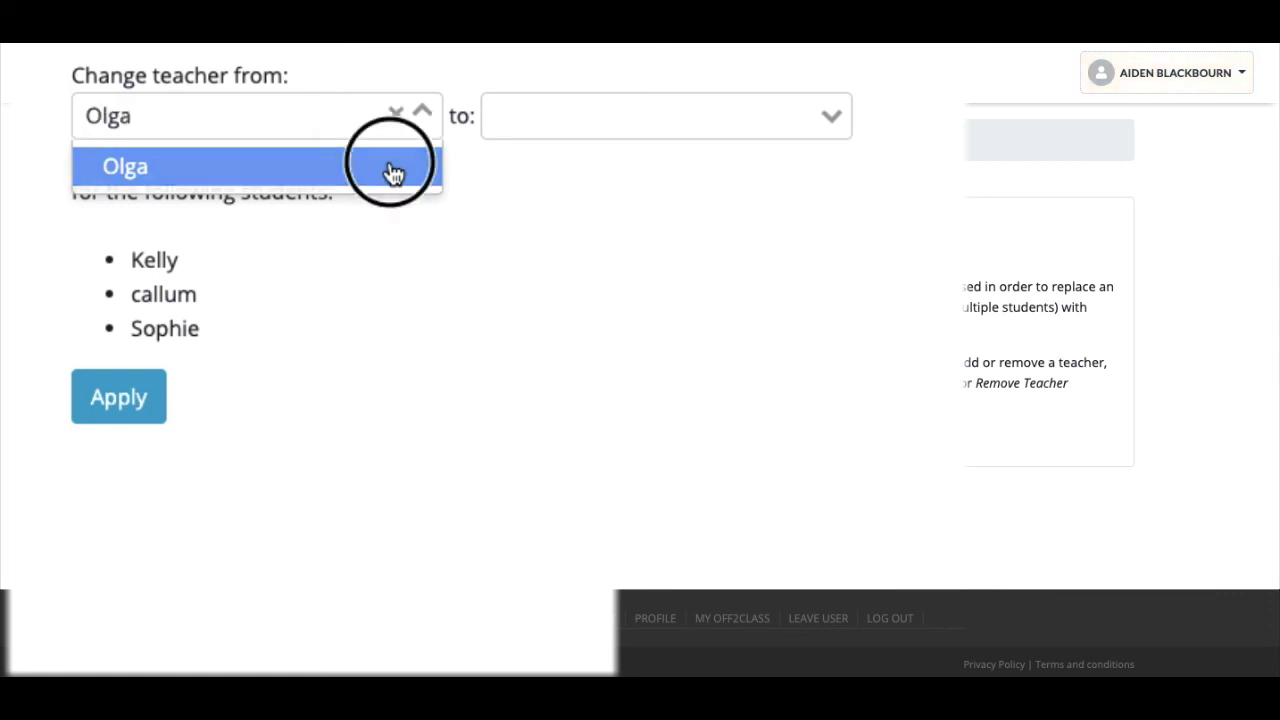
pyautogui.click(838, 122)
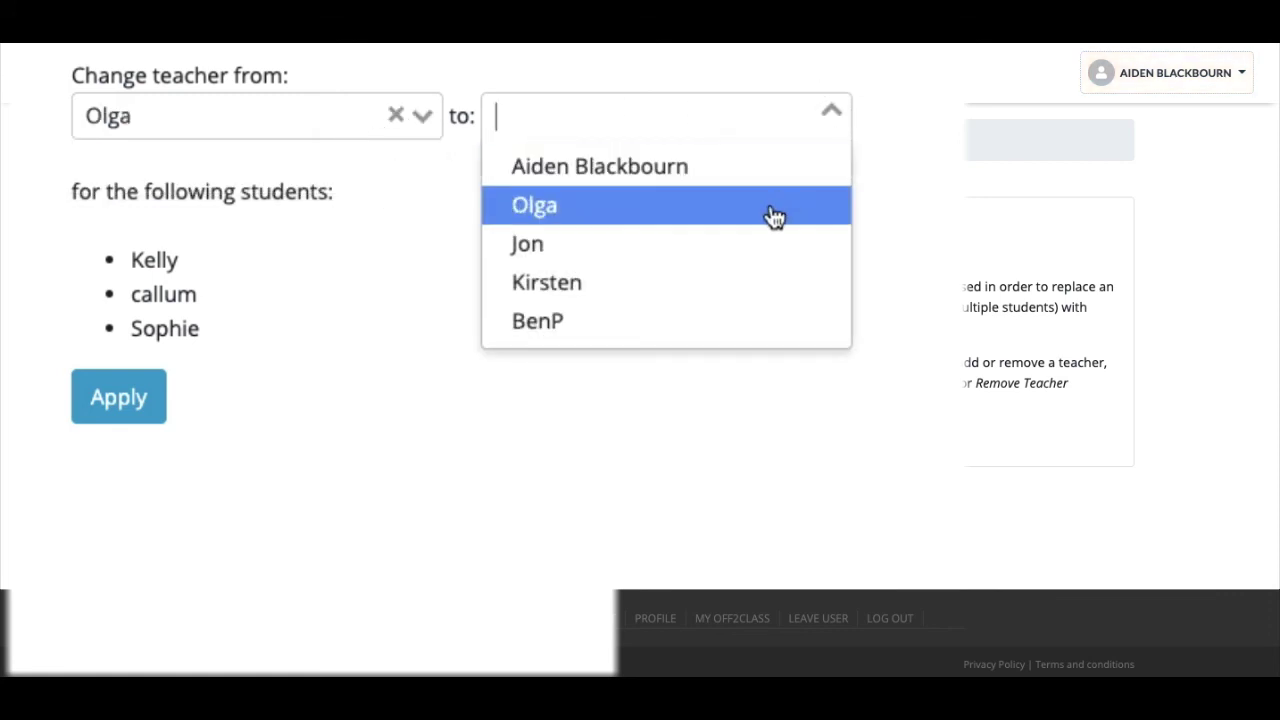
pyautogui.click(740, 322)
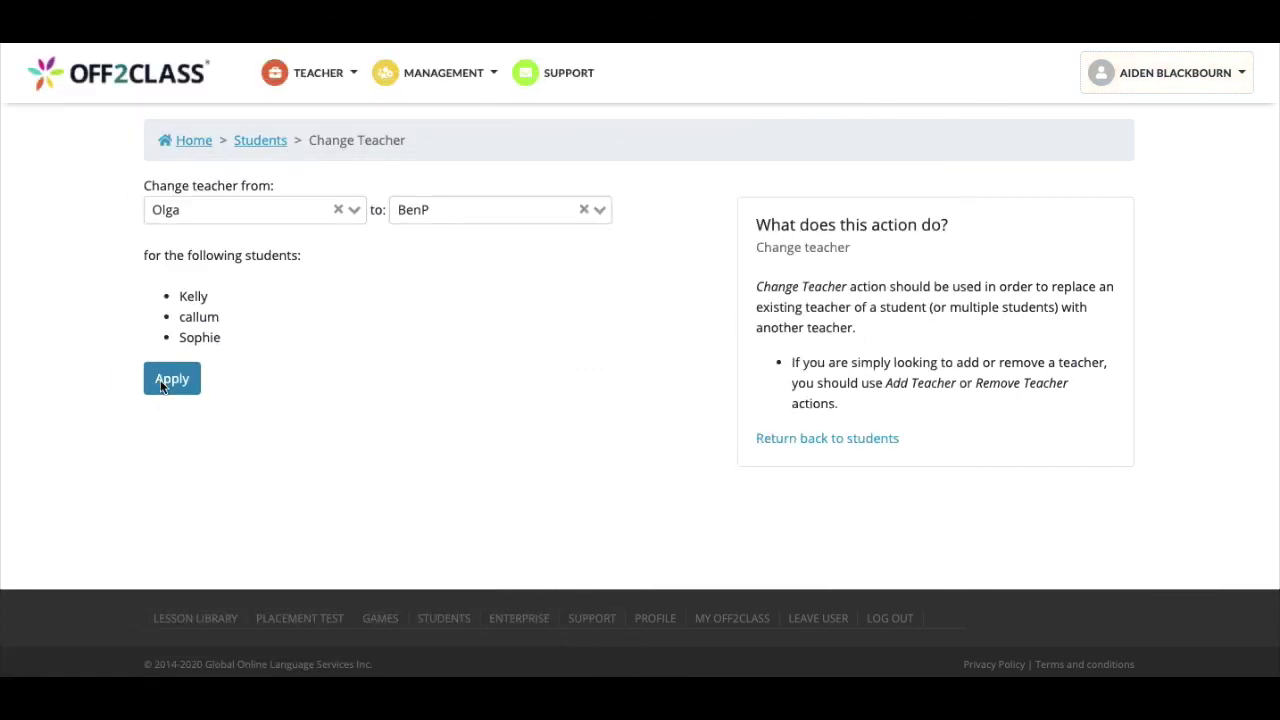
pyautogui.click(162, 384)
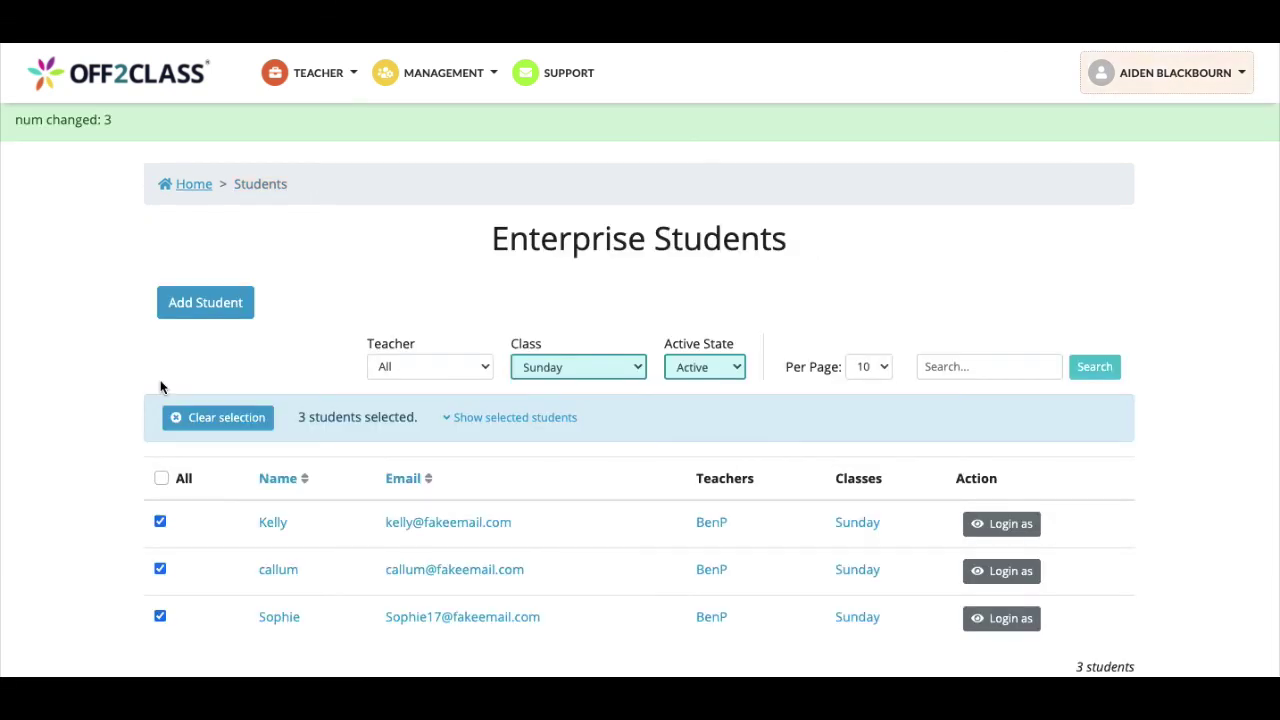